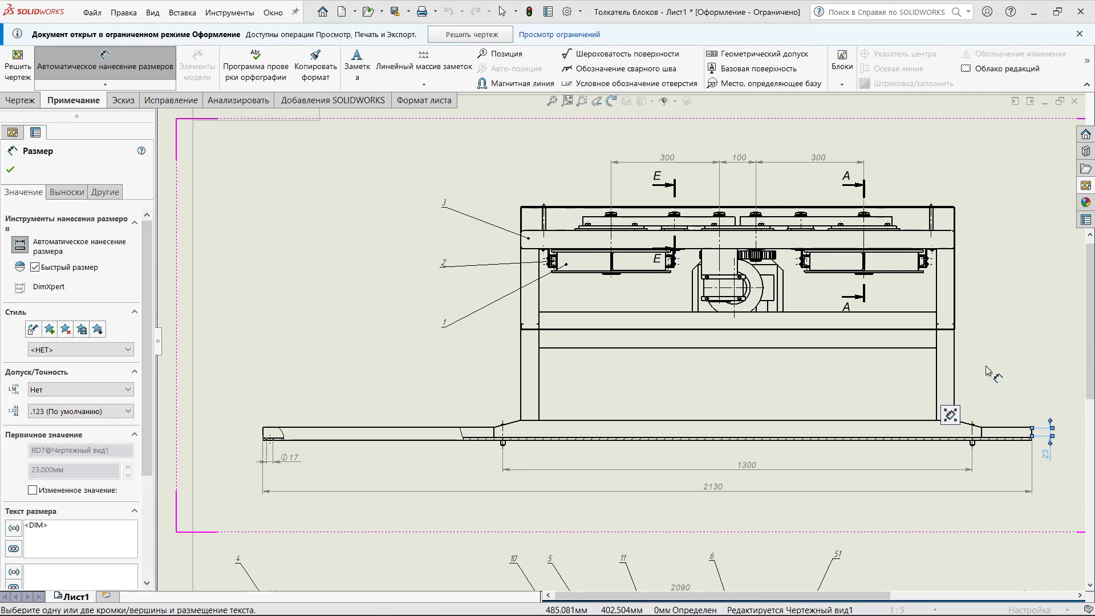
Set the heading "Технические характеристики" in the sheet's technical note to font size 18
key(Escape)
click(552, 103)
click(581, 101)
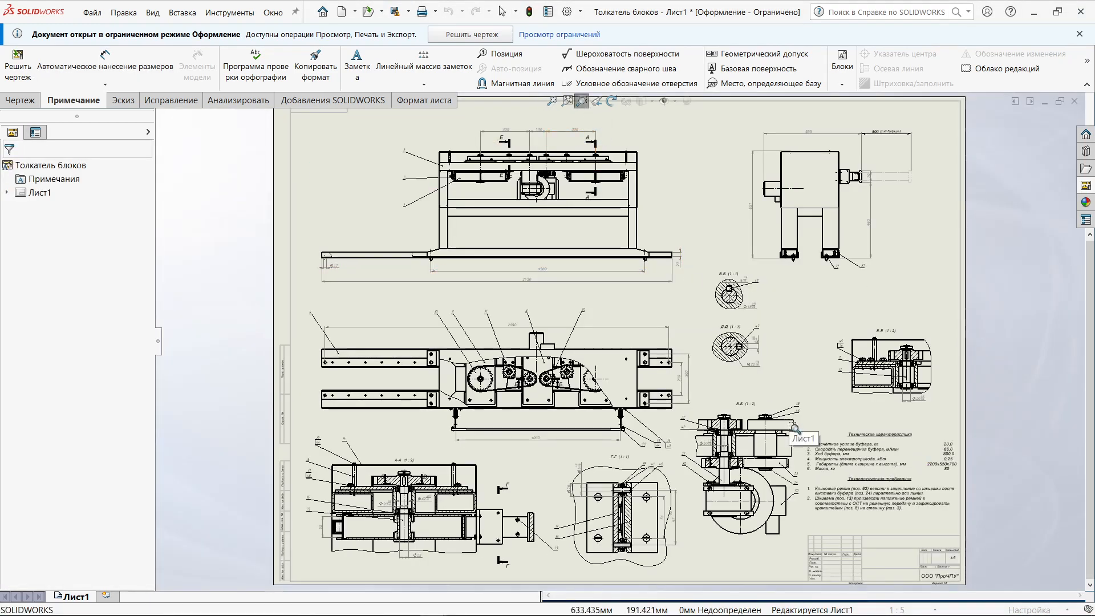
drag(799, 418, 995, 533)
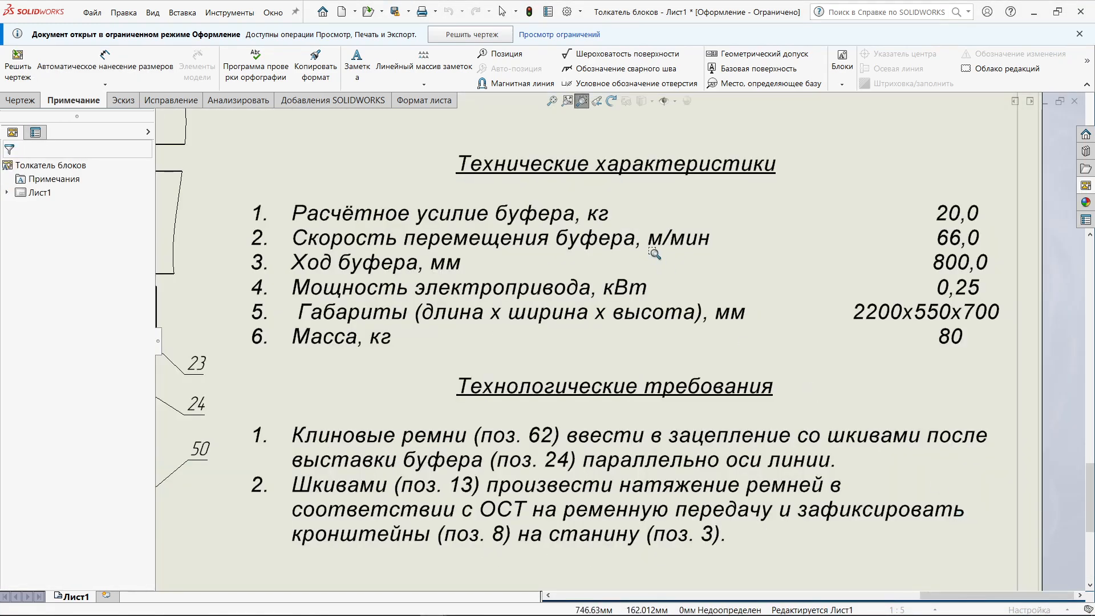
key(Escape)
double_click(694, 168)
drag(786, 175, 415, 130)
click(414, 131)
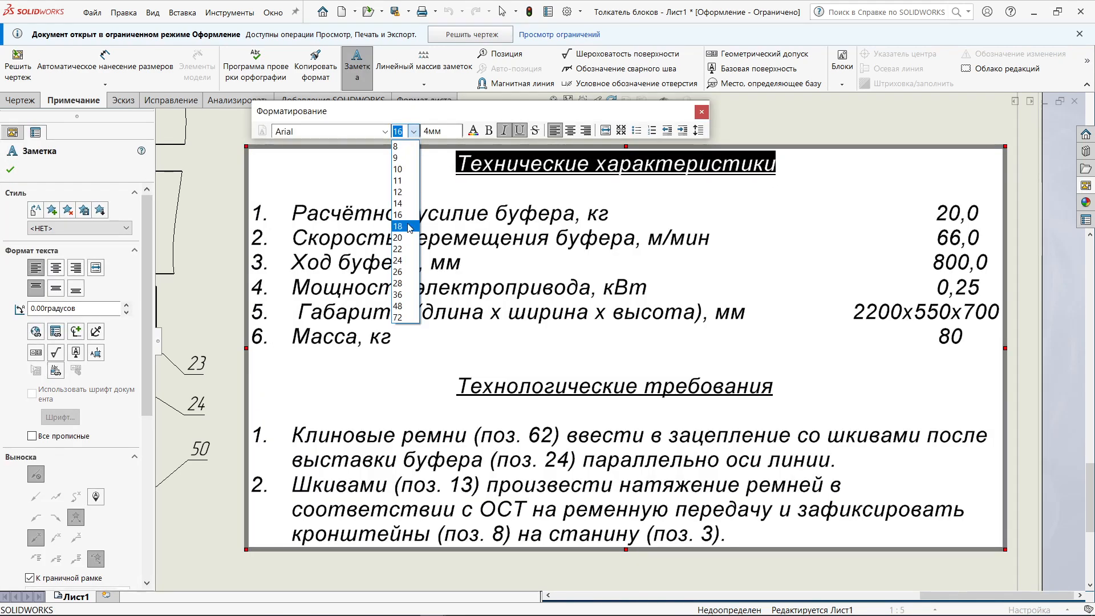
click(405, 227)
Set the heading "Технологические требования" in the same note to font size 18 and finish editing the note
drag(776, 389, 455, 388)
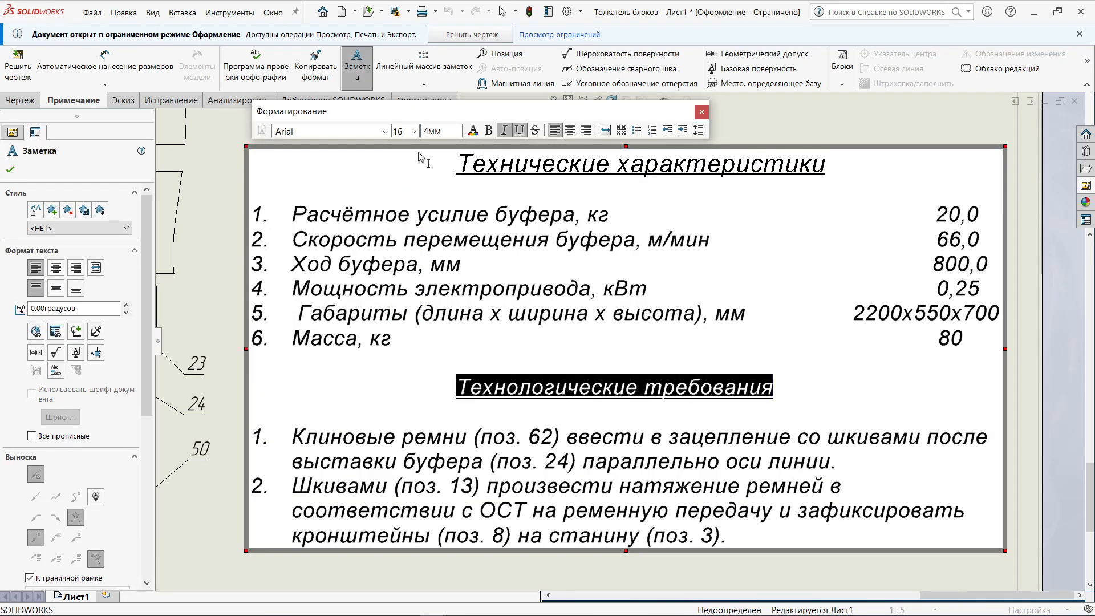
click(414, 132)
click(405, 226)
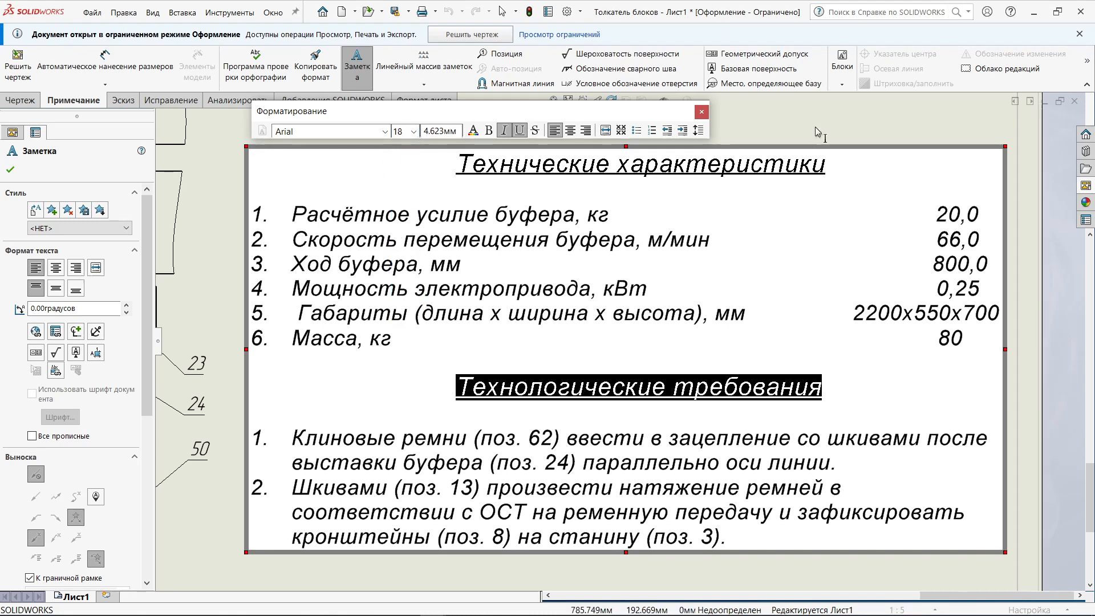
click(815, 126)
Resolve the drawing out of detailing mode and suppress the missing component 7265.12.001.13.00.000.SLDASM
click(552, 101)
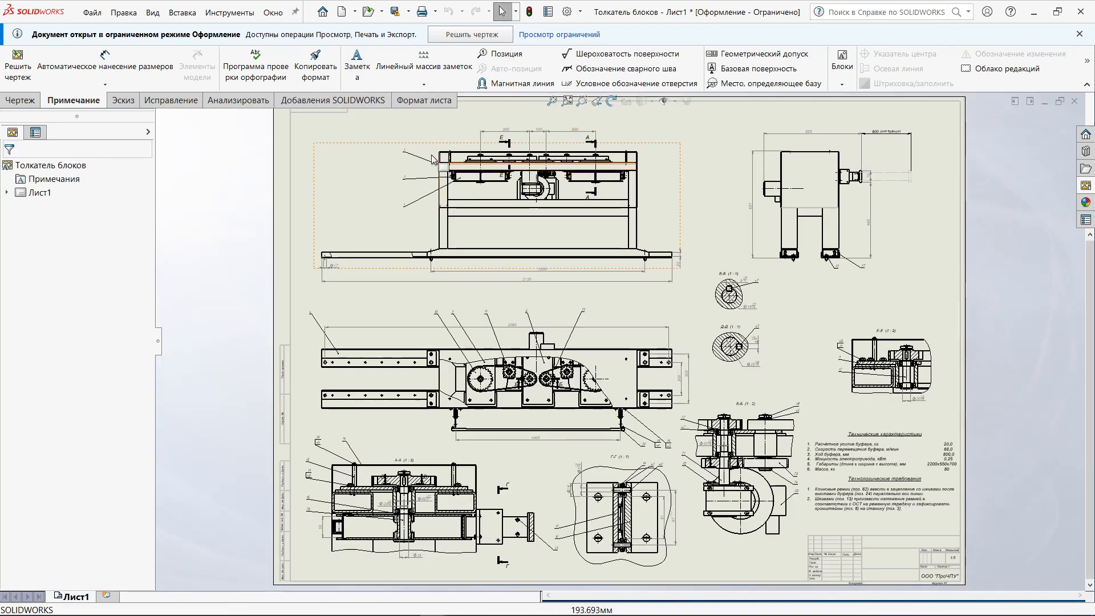
click(462, 35)
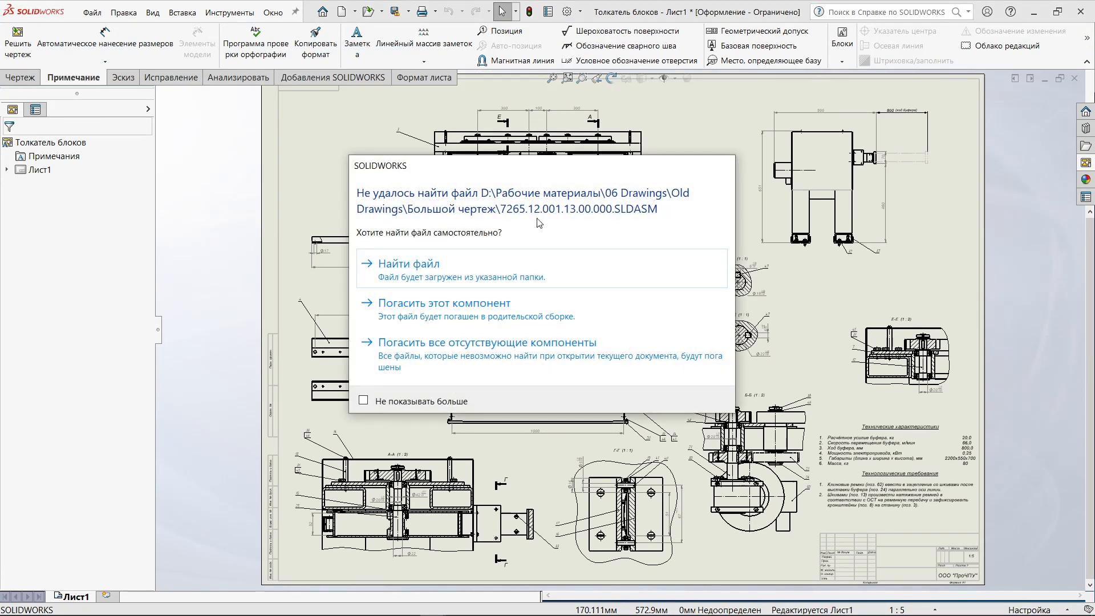
click(540, 324)
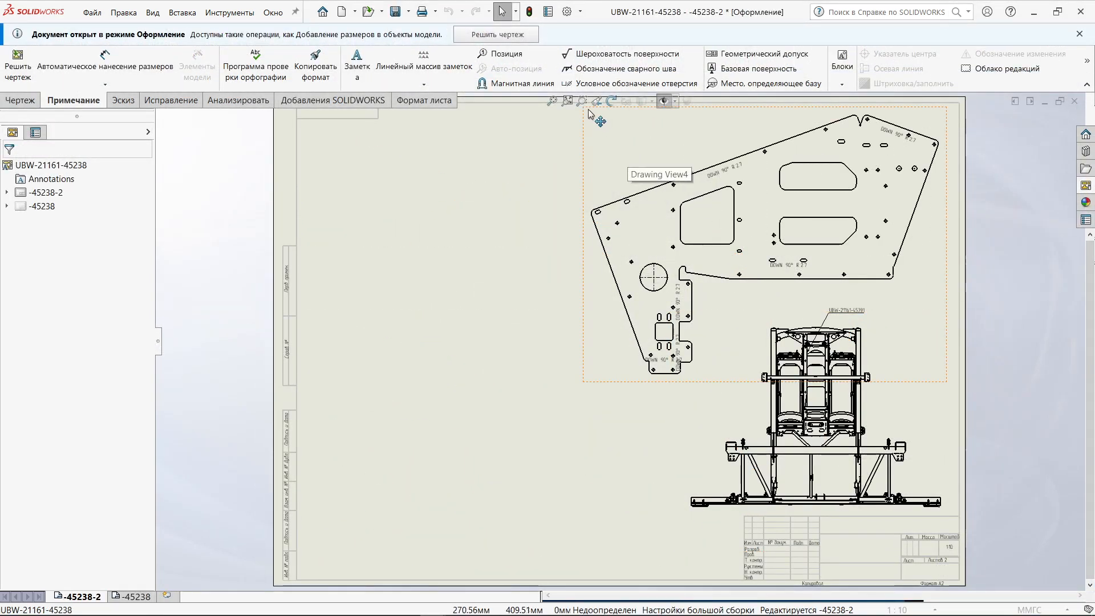
Define a hole table for the flat plate view, using the plate's left corner arc as origin and the plate face for the holes
click(582, 101)
drag(557, 188, 634, 242)
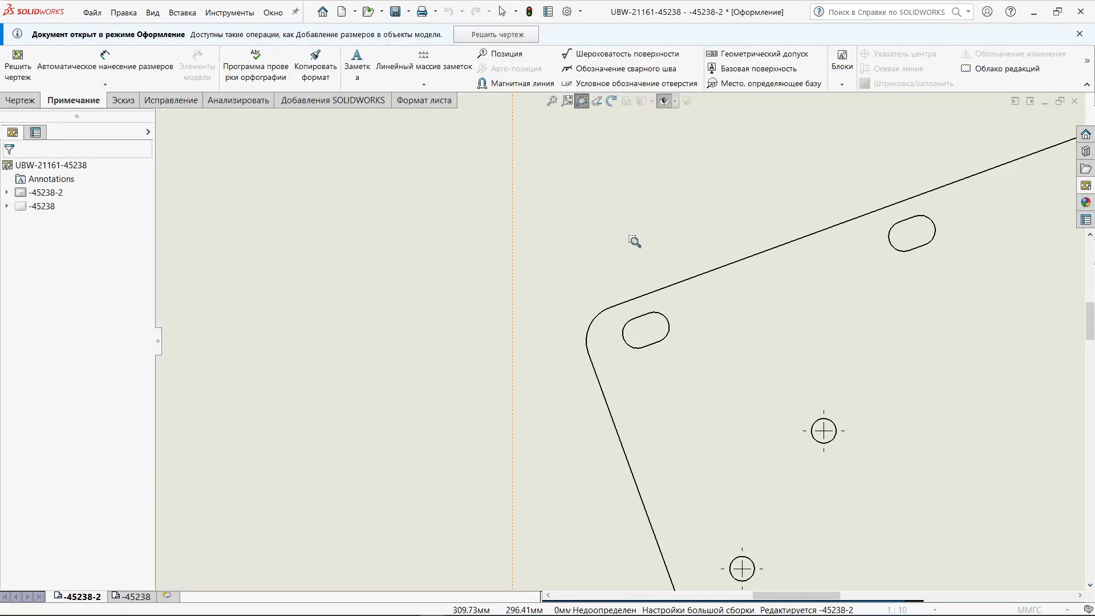
key(Escape)
key(s)
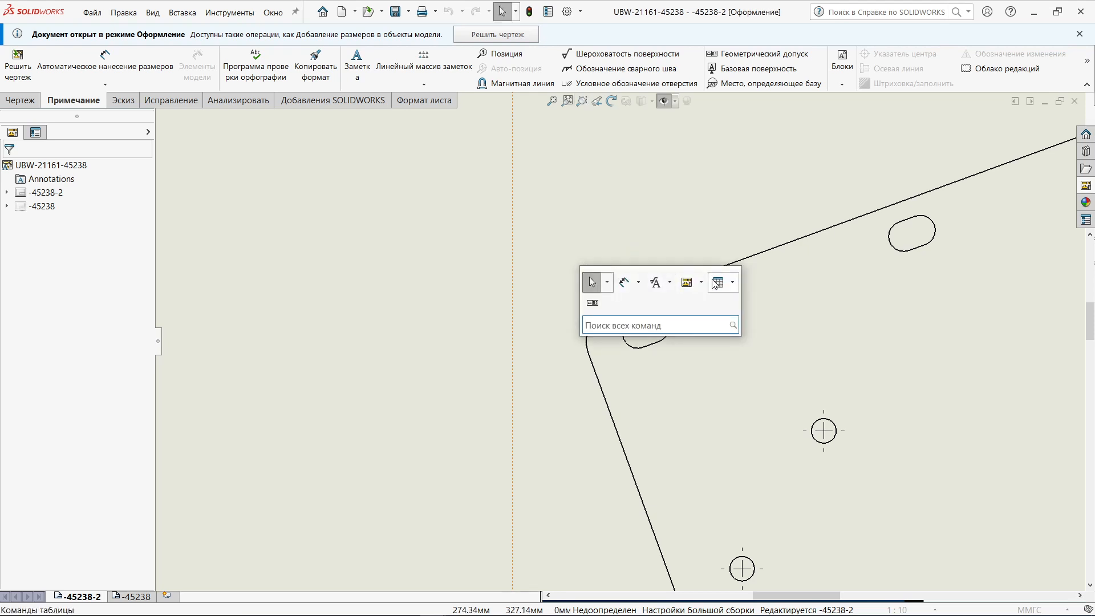
click(718, 282)
click(736, 318)
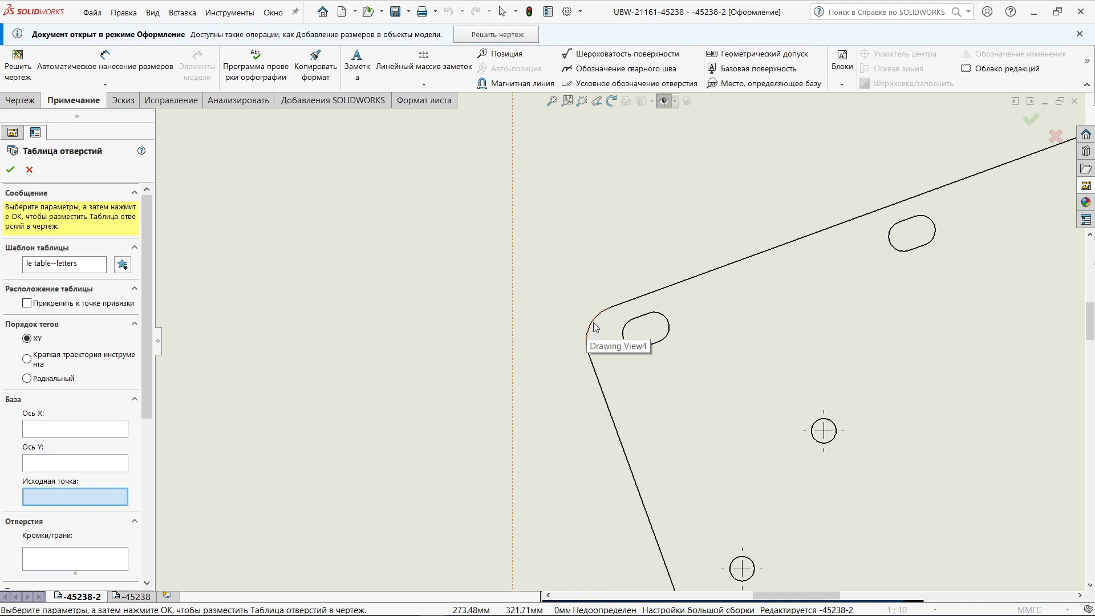
click(594, 326)
click(770, 333)
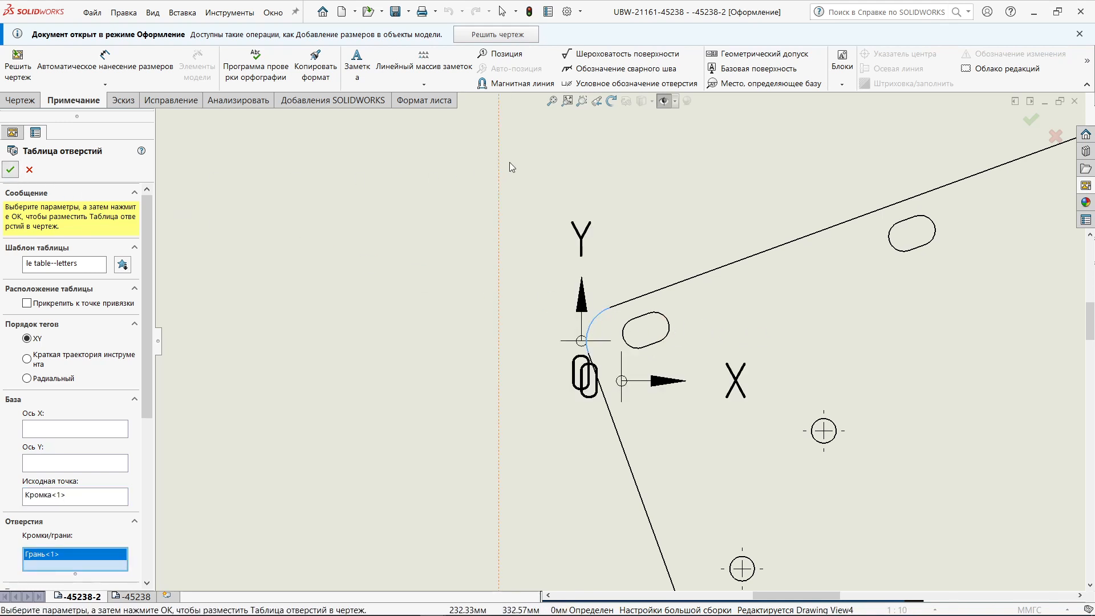
Place the hole table on the sheet and align it with the upper-left corner of the drawing frame
click(550, 115)
click(552, 101)
drag(317, 142, 288, 114)
Split the hole table horizontally below row B40, where it runs past the sheet's lower edge
click(582, 101)
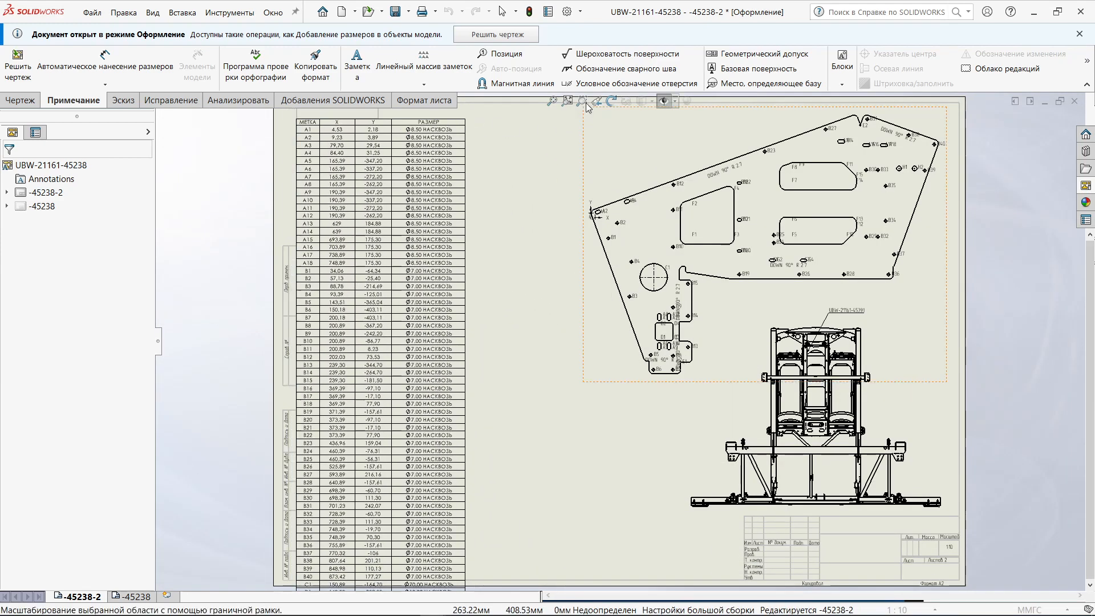
drag(256, 543, 502, 592)
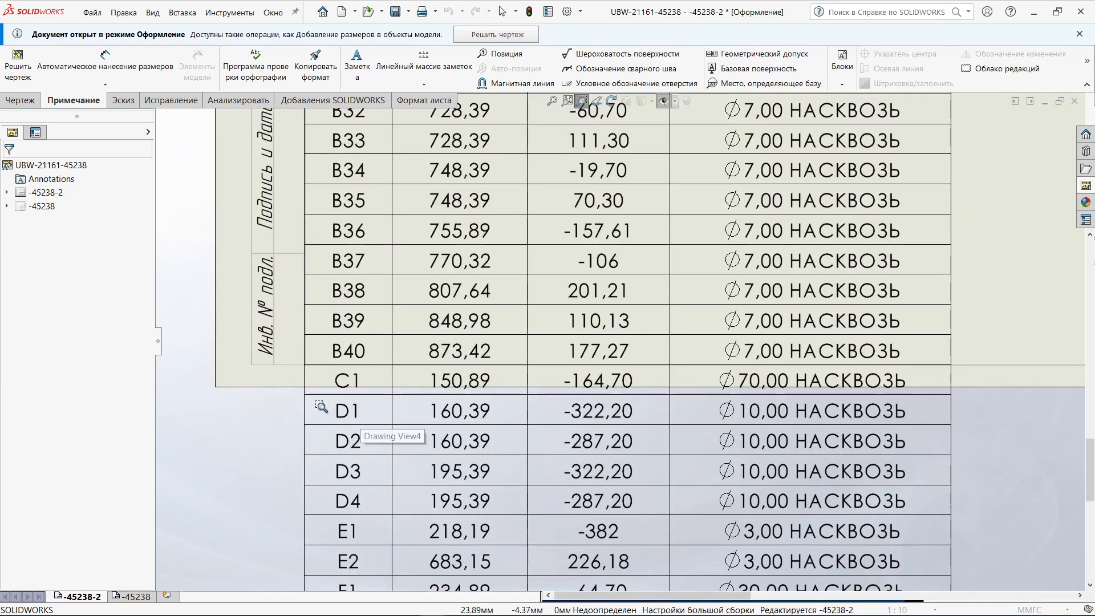
key(Escape)
right_click(325, 352)
mouse_move(327, 358)
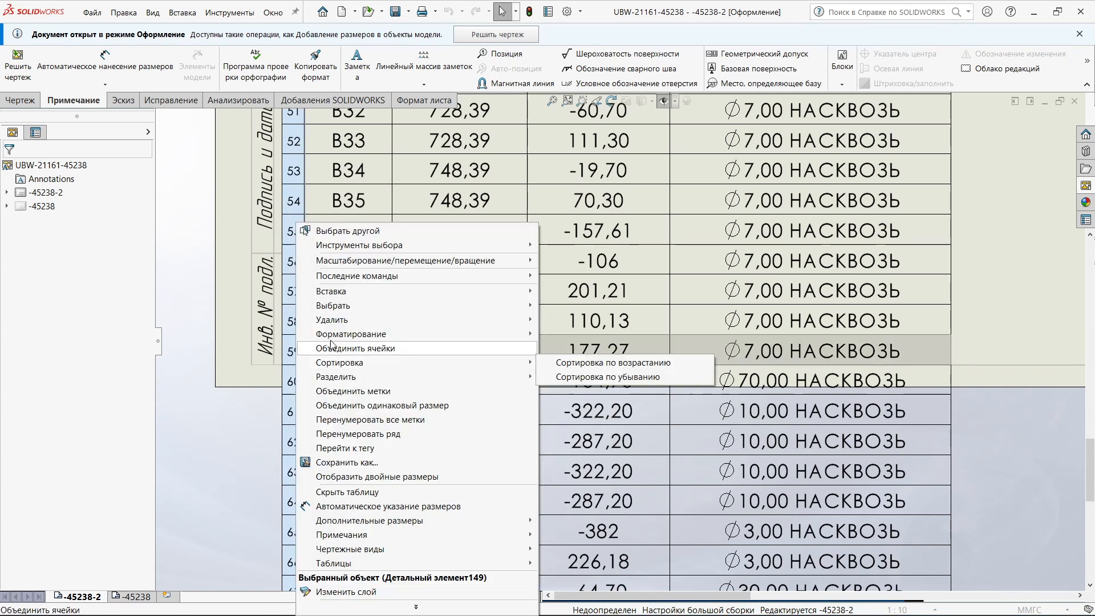
mouse_move(343, 377)
click(582, 405)
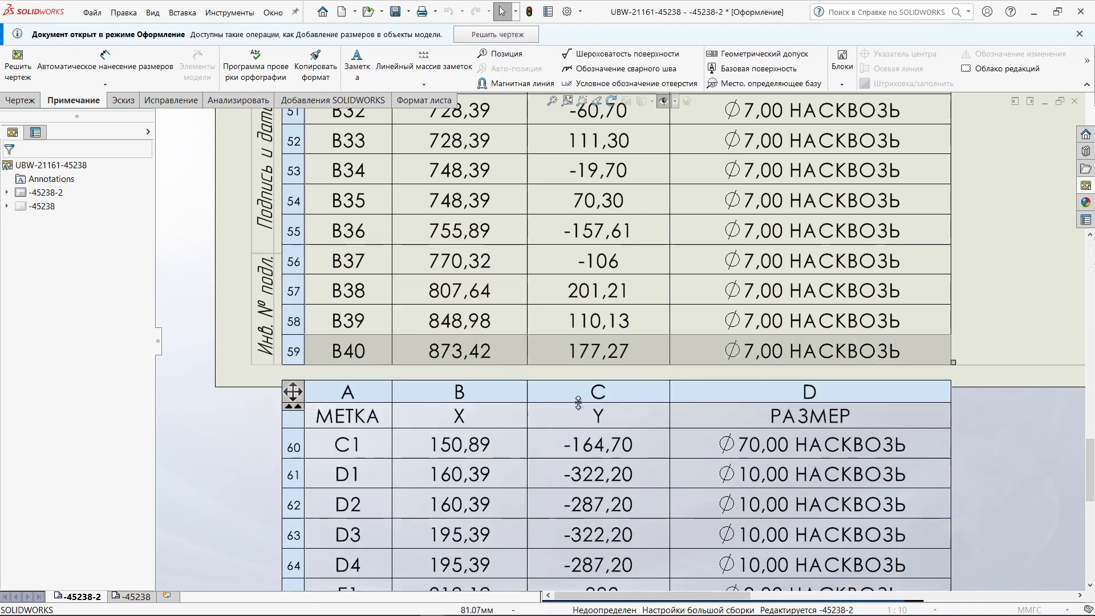
Move the split-off part of the hole table beside the first part, inside the sheet frame
click(553, 101)
drag(412, 417, 512, 278)
click(553, 101)
click(546, 165)
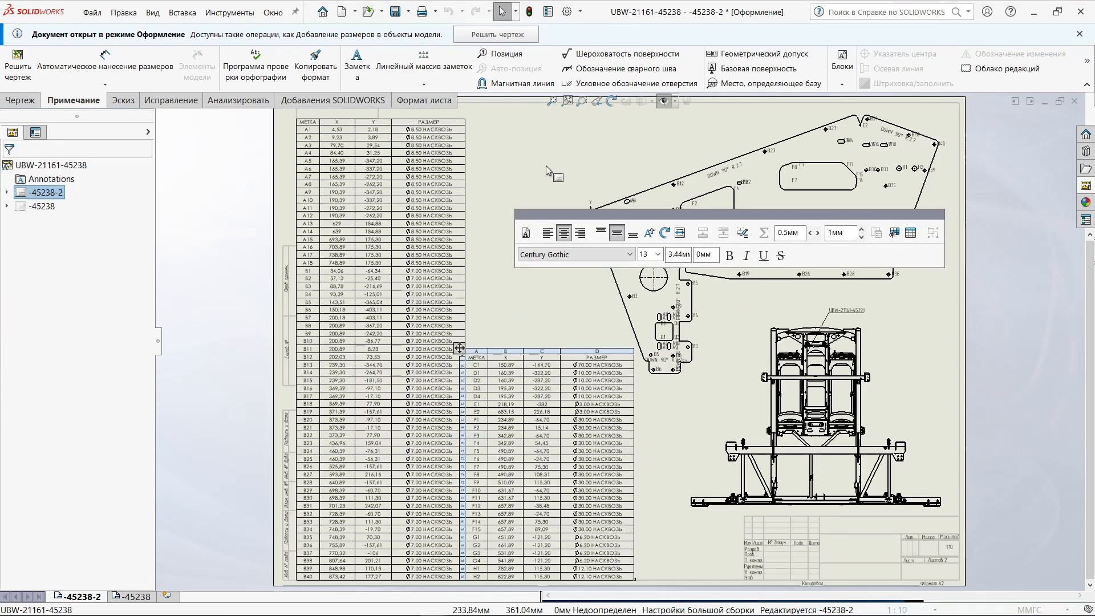
Switch to sheet -45238 and add the back view (*Сзади) from the view palette to the empty area of the sheet
click(135, 597)
click(1086, 219)
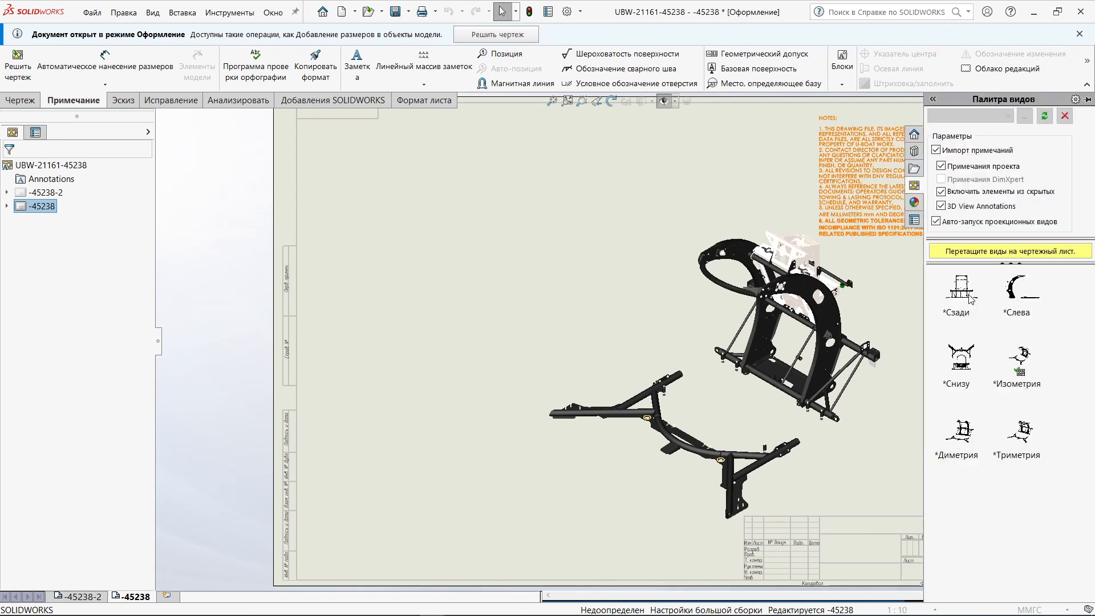
drag(972, 299, 438, 298)
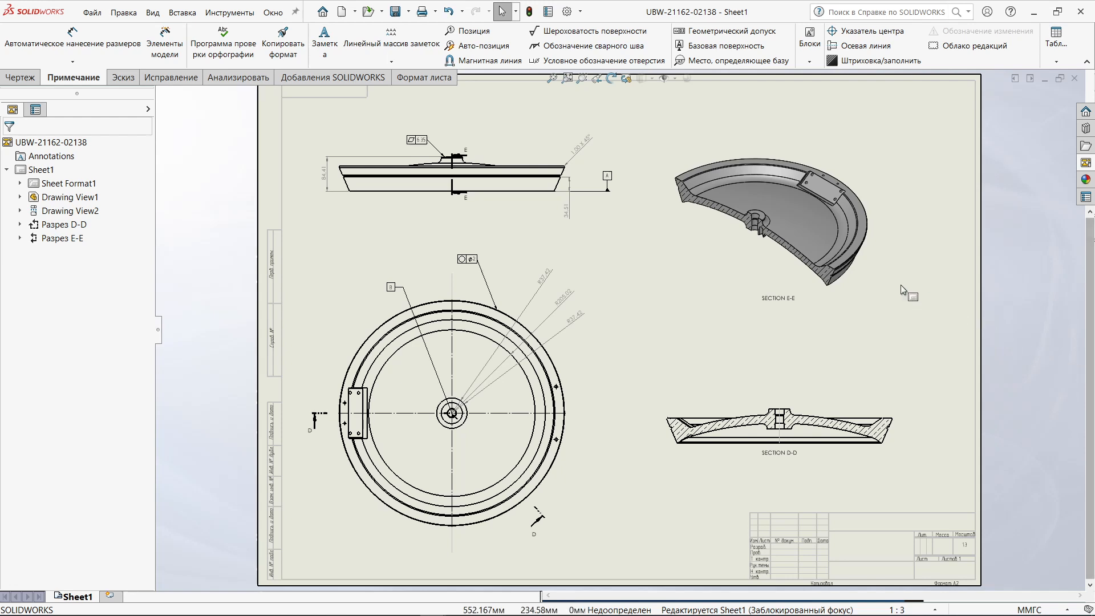
Convert the three radius dimensions on the round front view to diameter dimensions
click(582, 80)
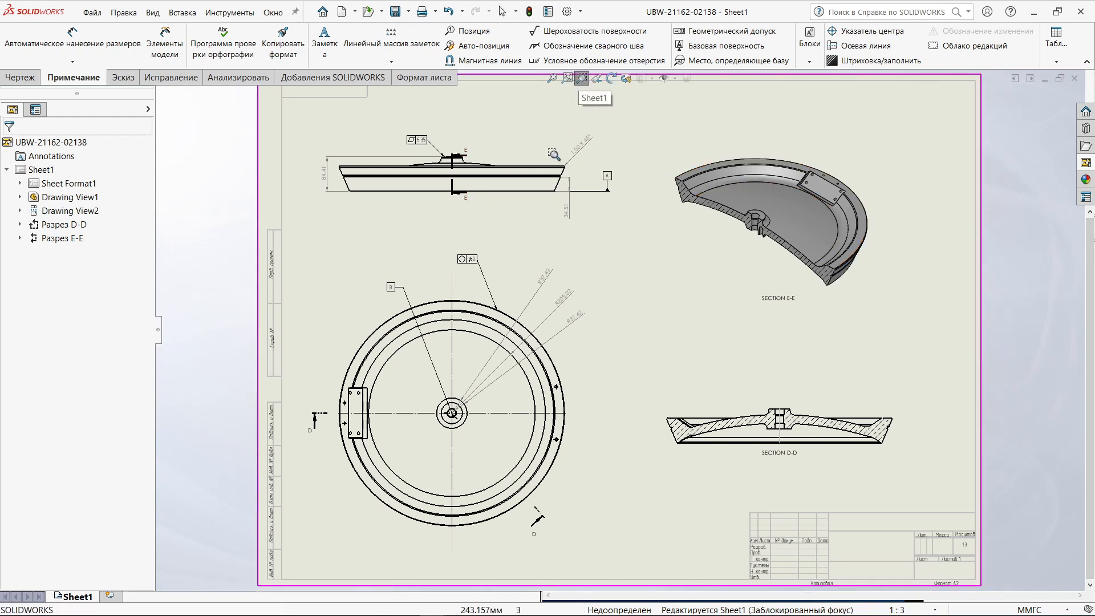
drag(512, 251, 637, 346)
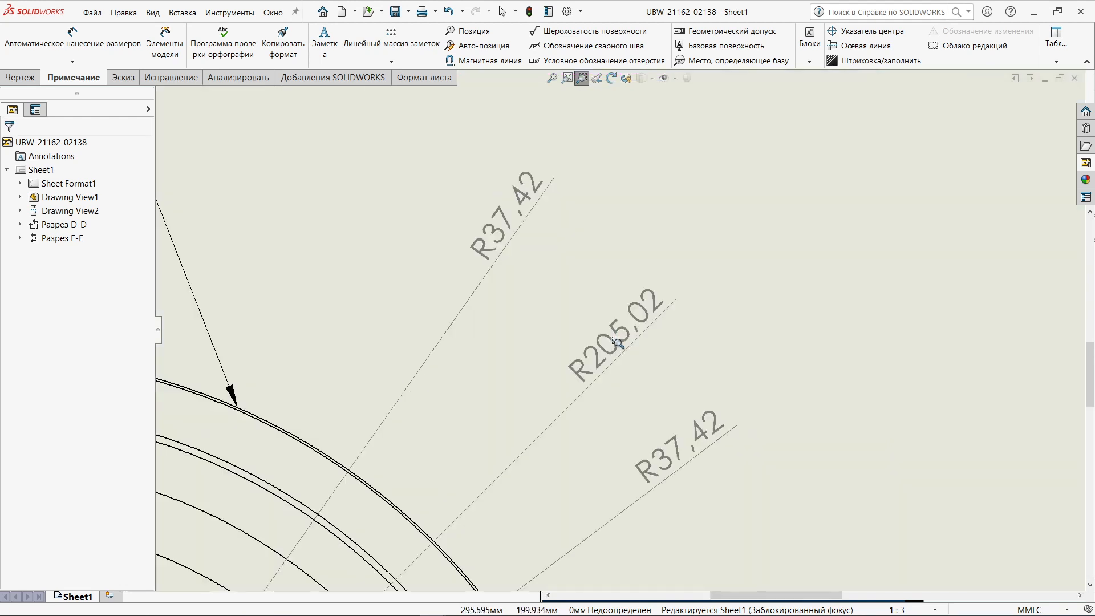
drag(757, 481, 520, 212)
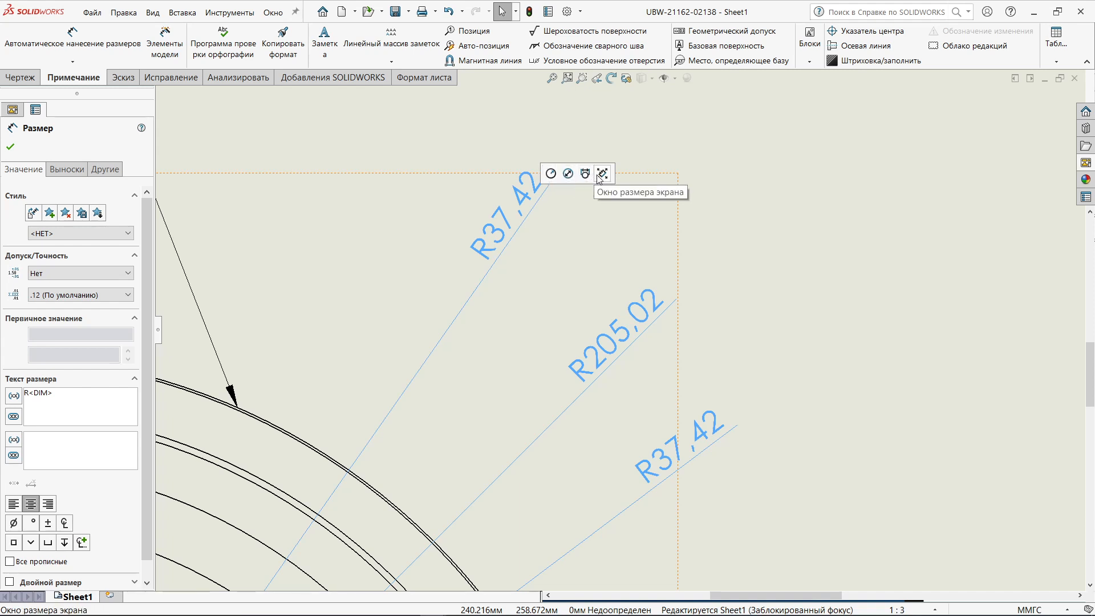
click(569, 173)
click(551, 79)
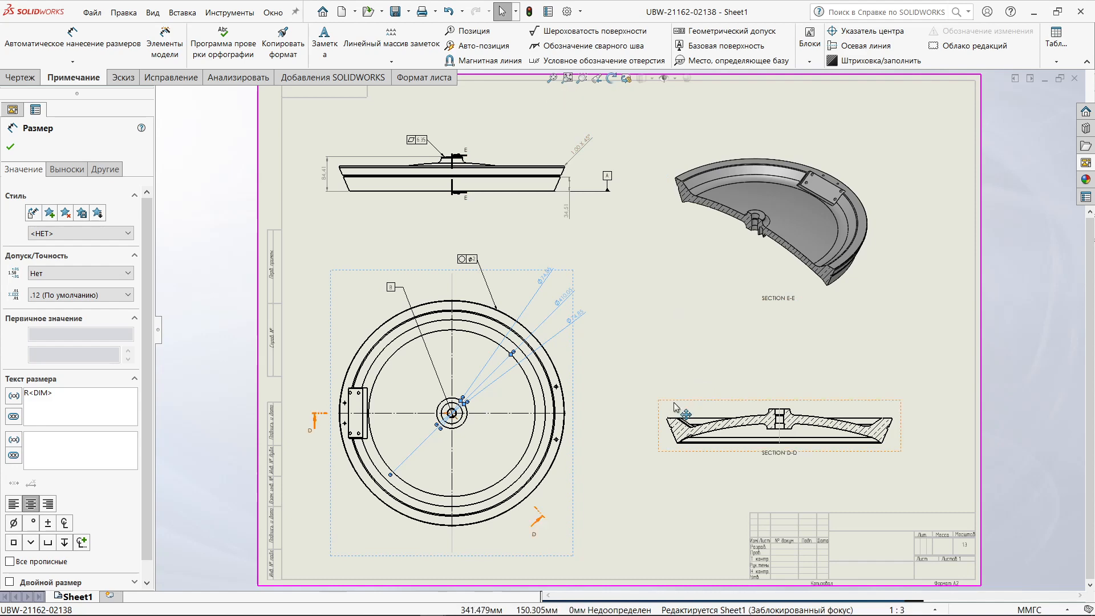
Add a single symmetric linear diameter dimension to the hub's upper edge in Section D-D
key(s)
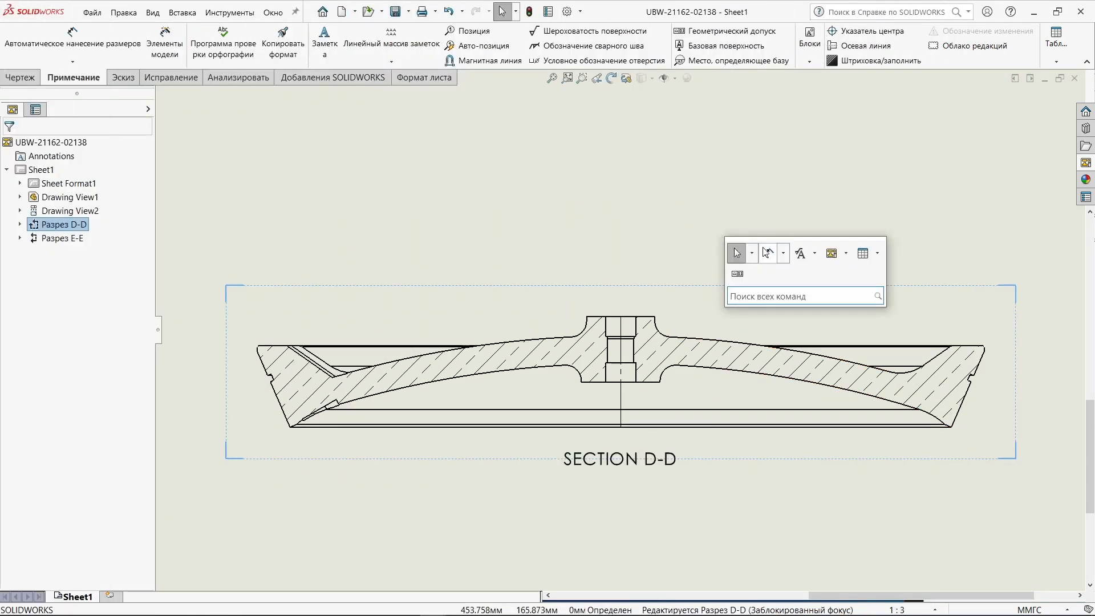
click(783, 252)
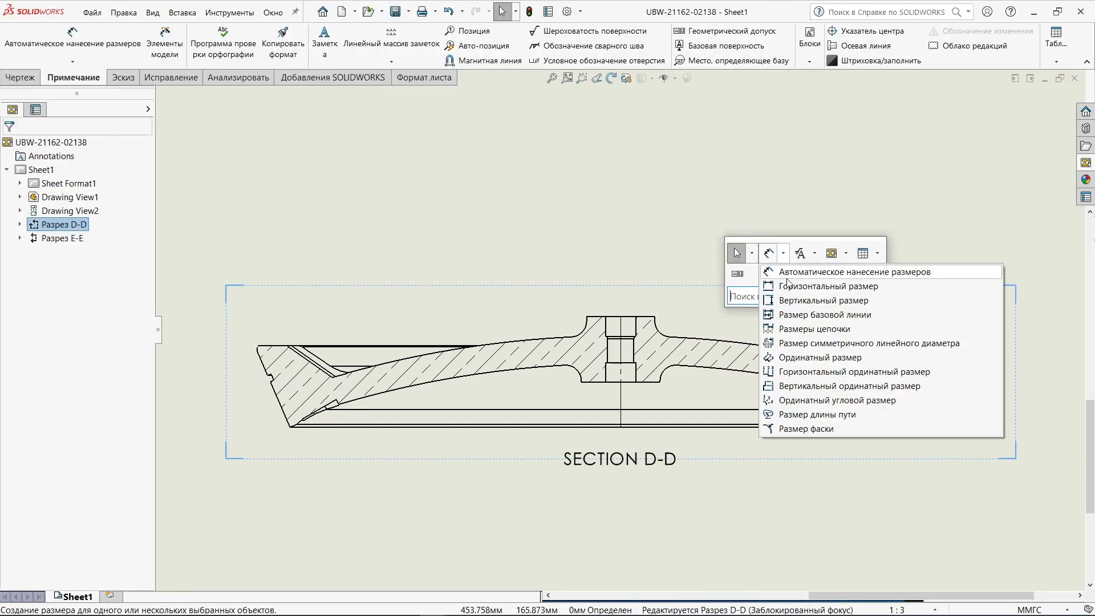
click(794, 344)
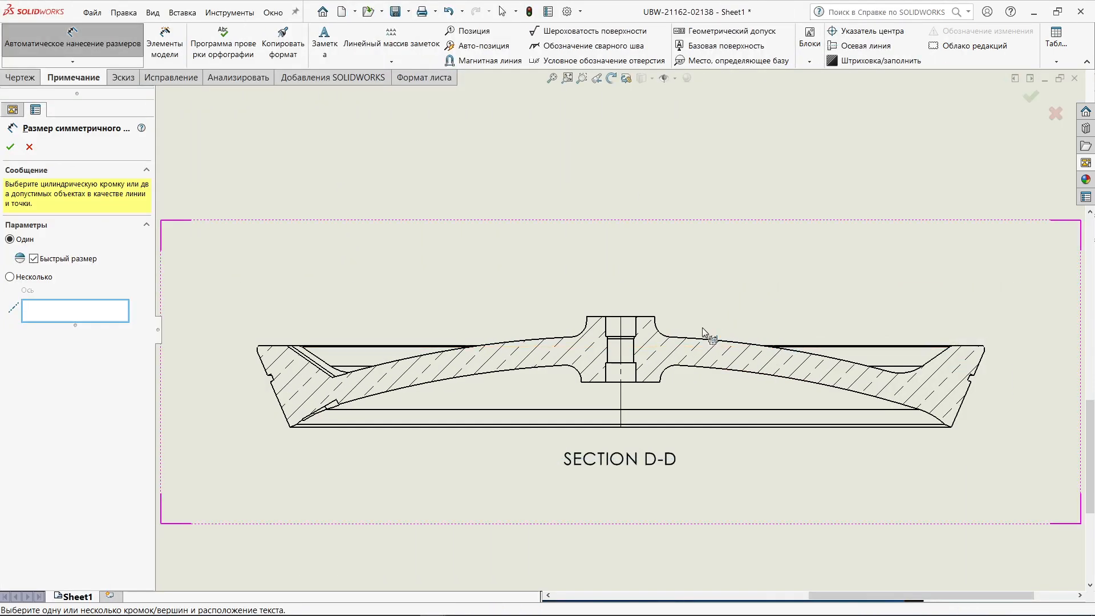
click(587, 318)
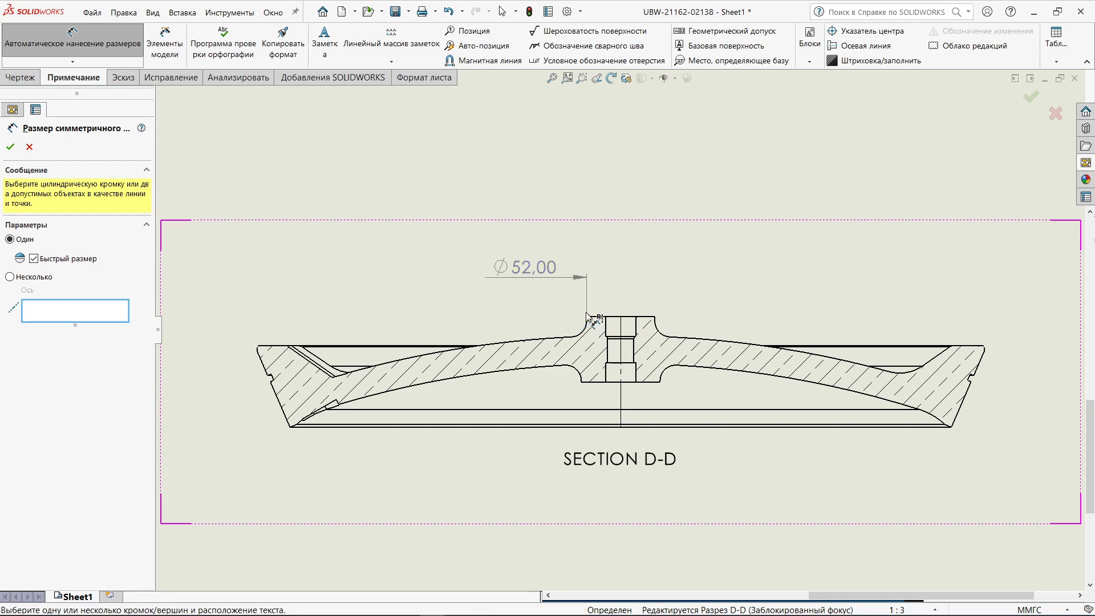
Add multiple symmetric diameter dimensions about the centerline in Section D-D for the rim's top inner edge, top outer edge and bottom corner
click(42, 277)
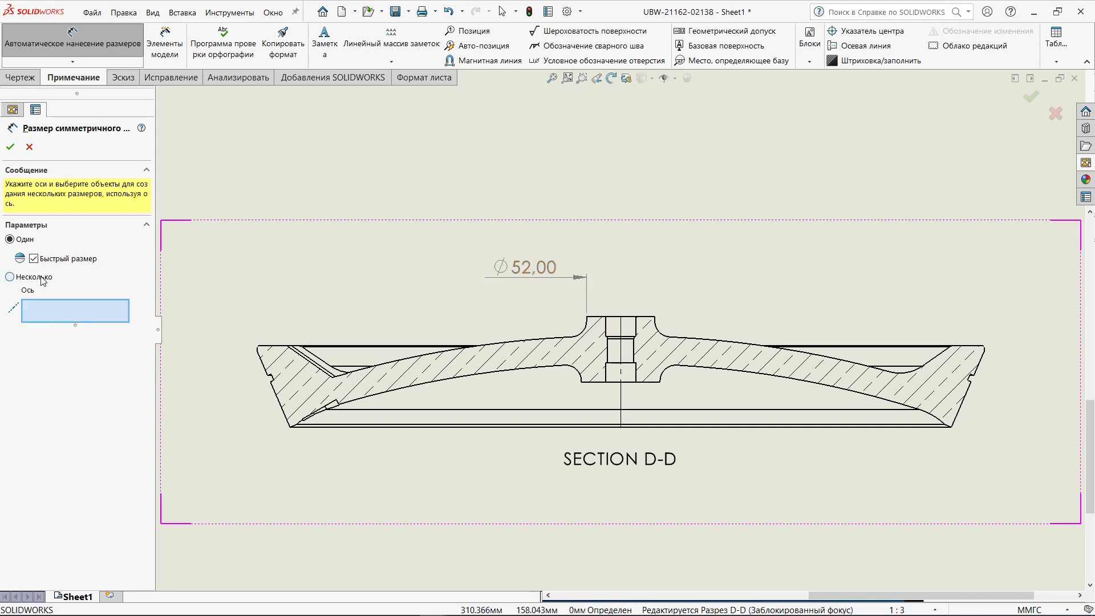
click(621, 351)
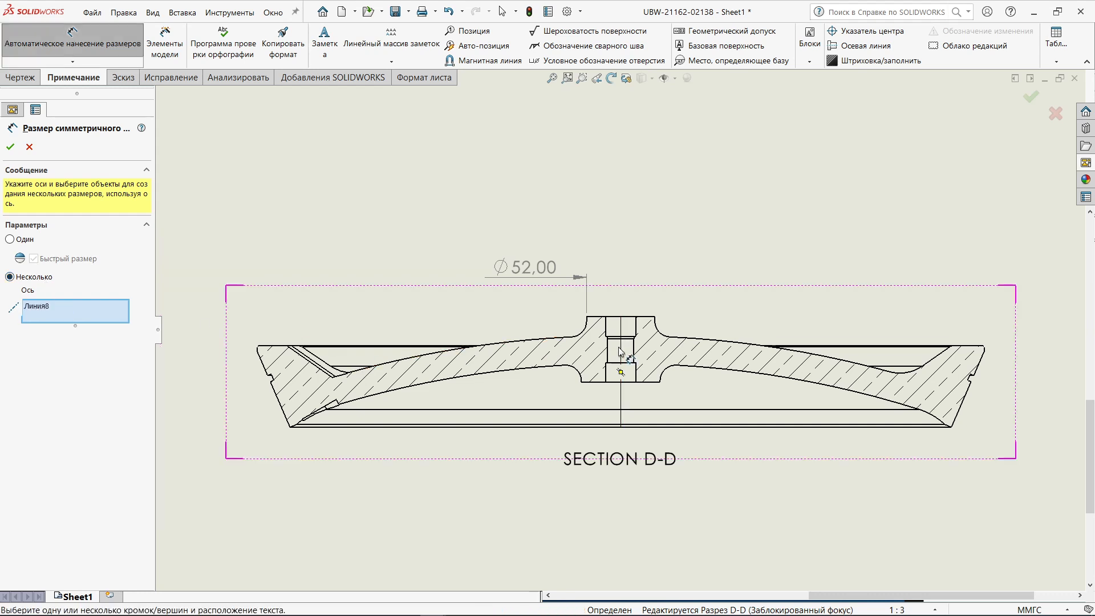
click(287, 346)
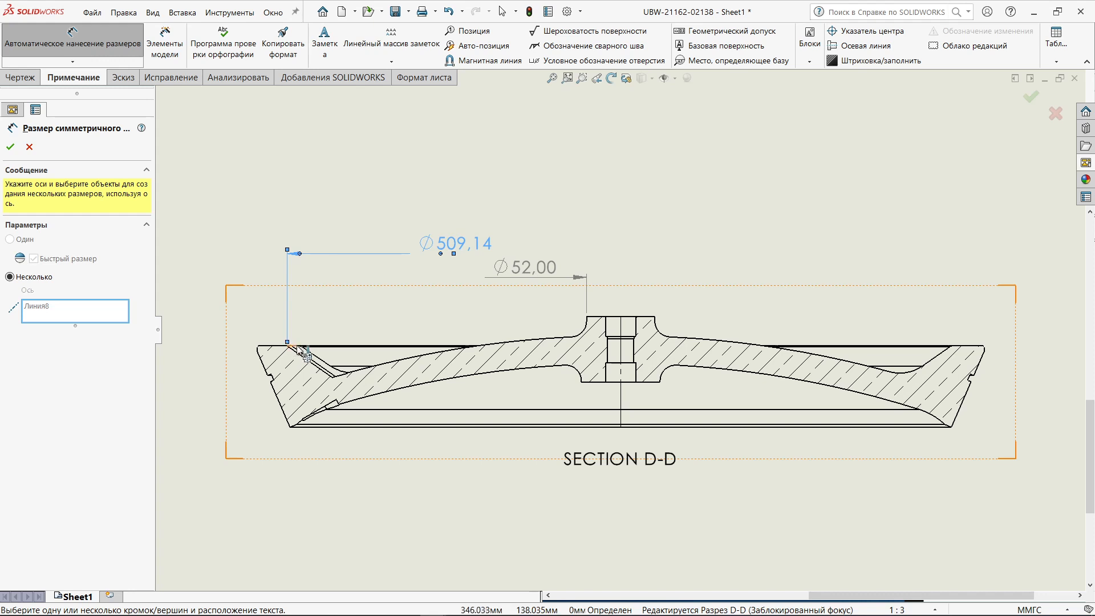
click(277, 347)
click(290, 426)
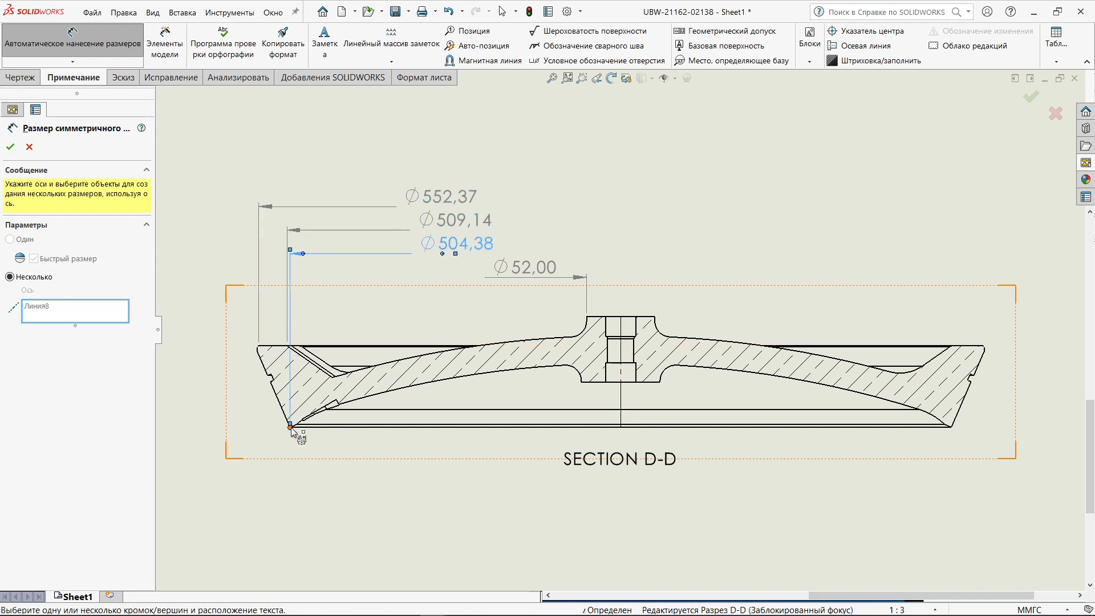
click(1031, 98)
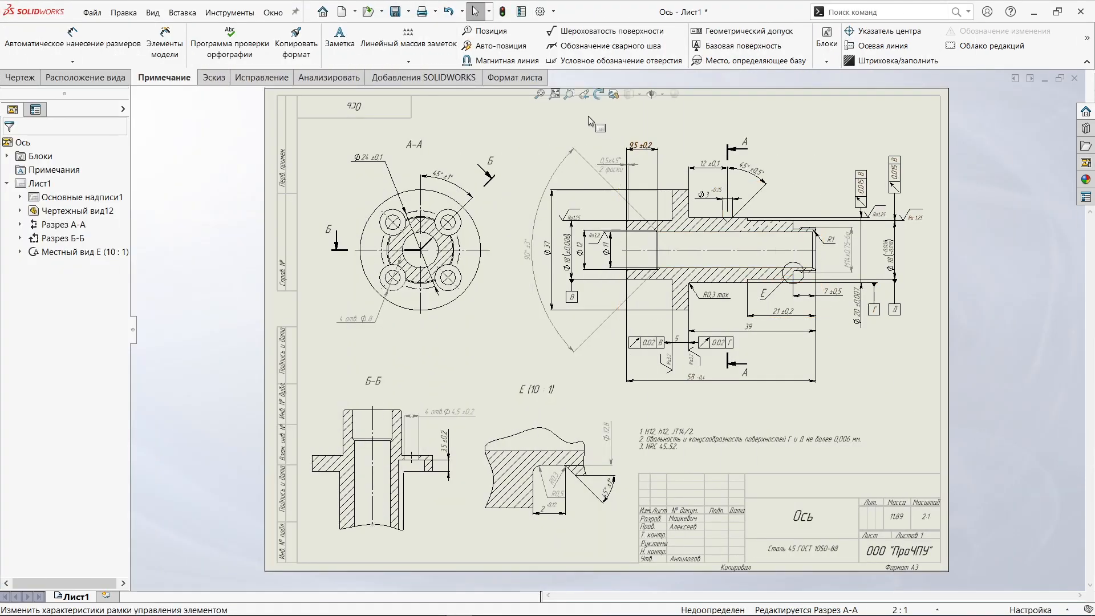
Attach a geometric tolerance frame with the concentricity symbol and a 0.05 tolerance beneath the Ø24 ±0,1 dimension in Section A-A
click(569, 94)
drag(320, 130, 546, 248)
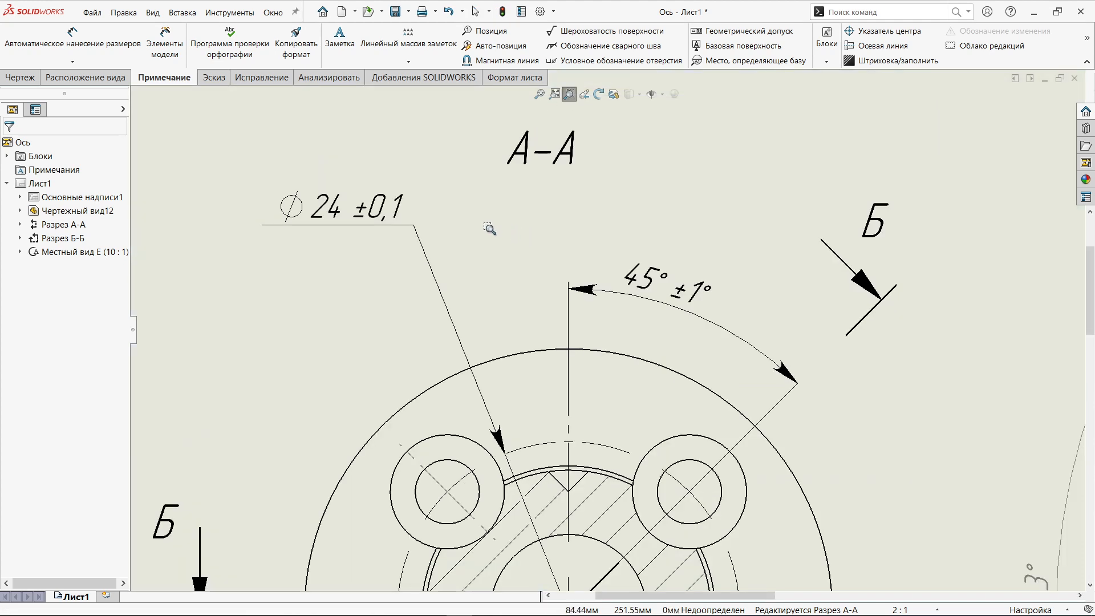
key(Escape)
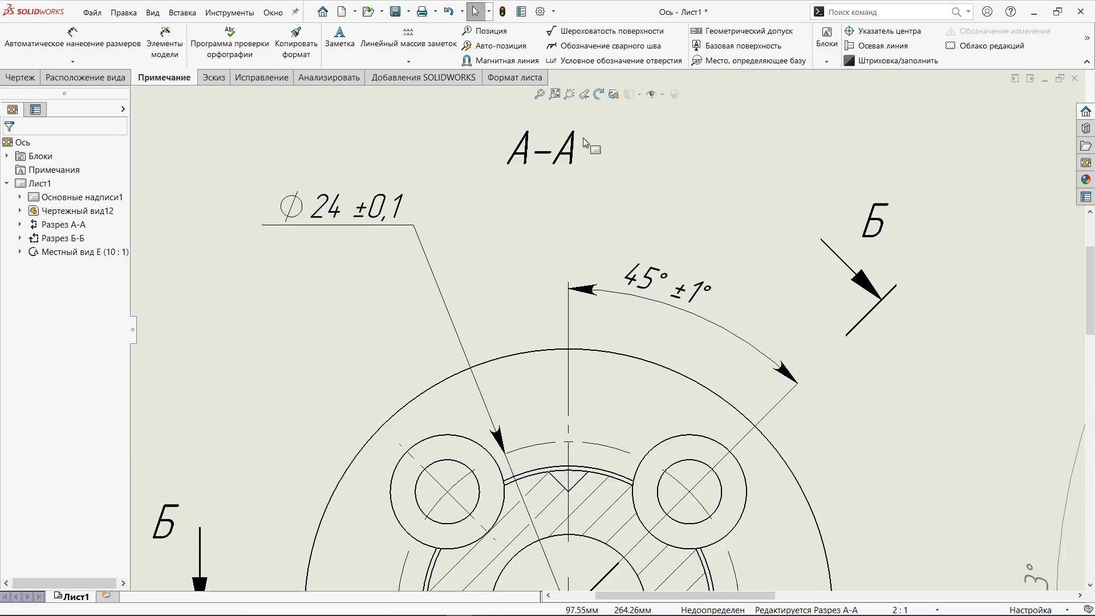
click(707, 35)
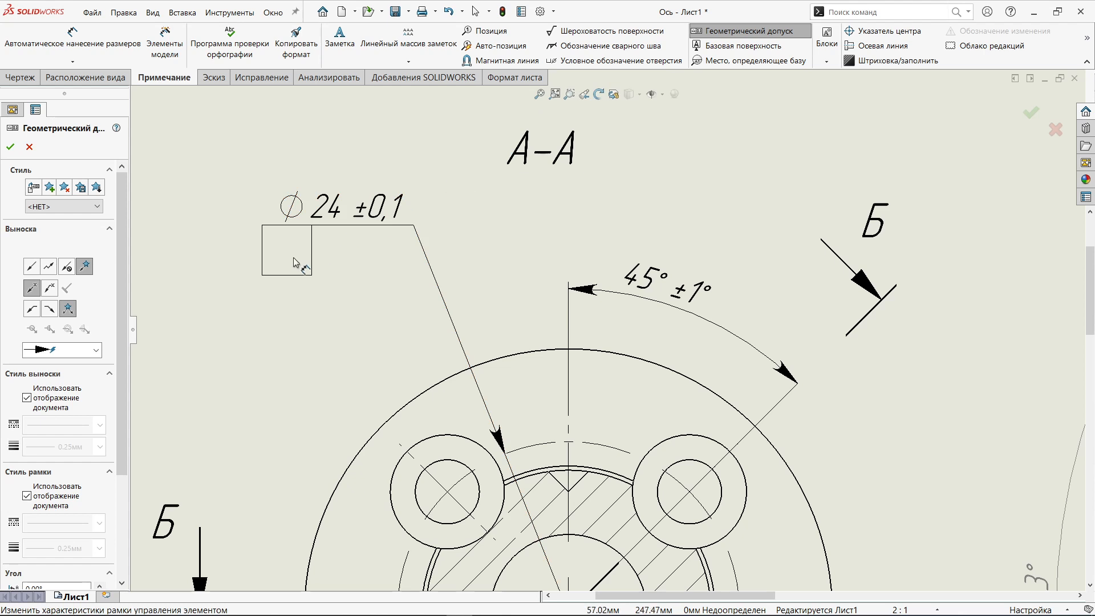
click(299, 263)
click(274, 382)
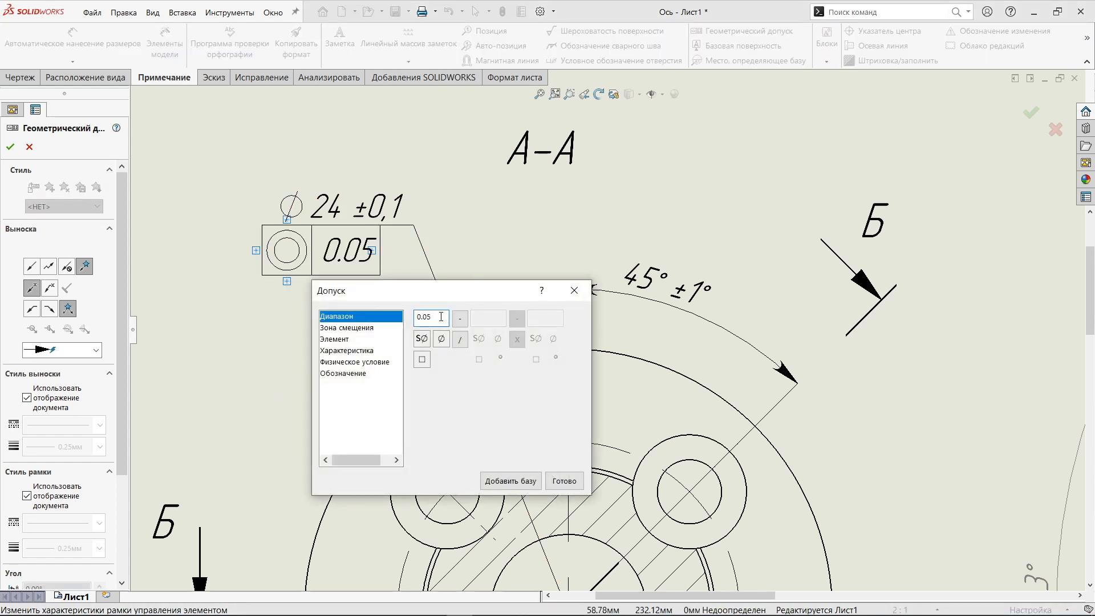
Look through the frame's tolerance option categories, add datum B, and finish the concentricity tolerance
click(368, 329)
click(353, 339)
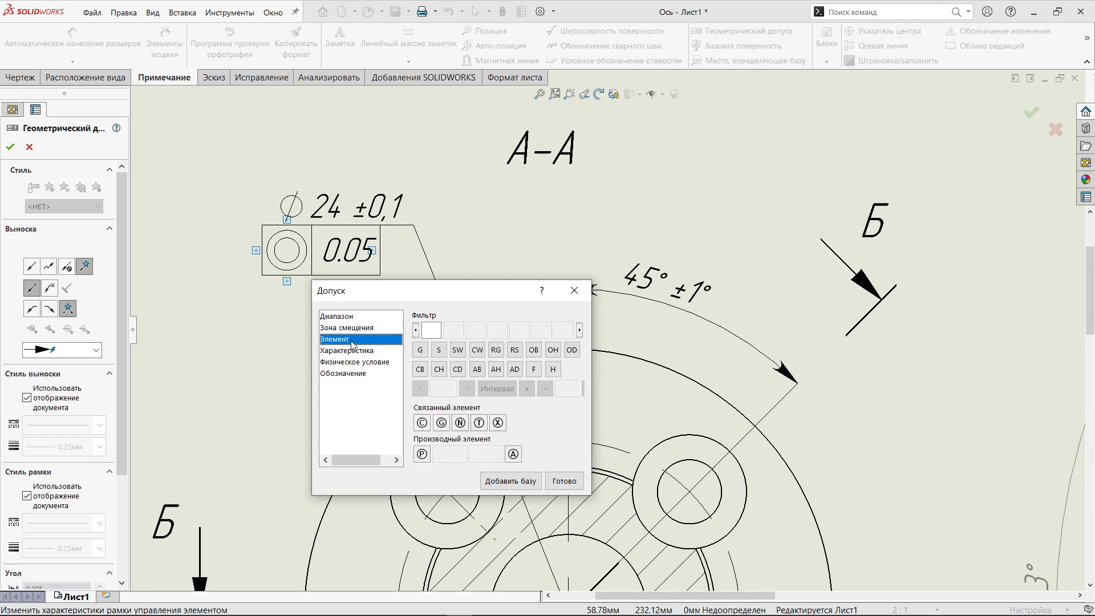
click(352, 350)
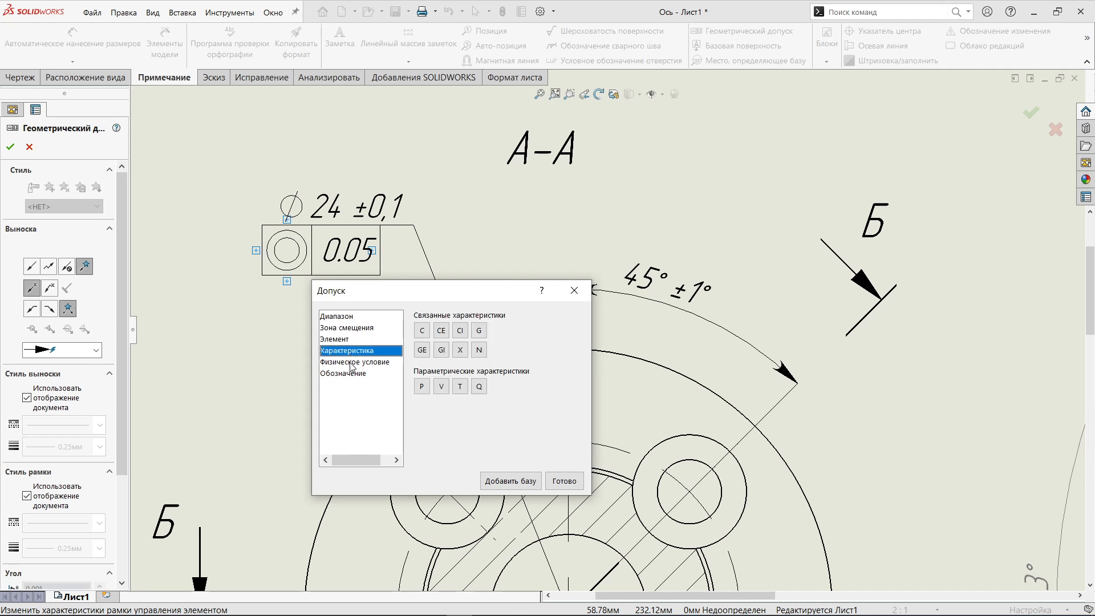
click(352, 362)
click(349, 374)
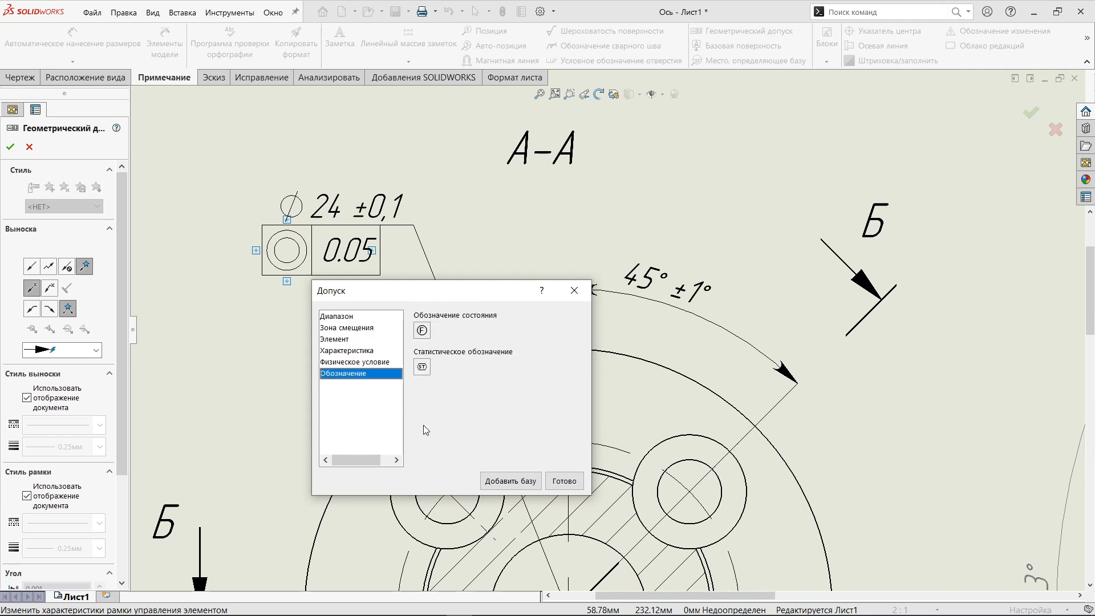
click(509, 481)
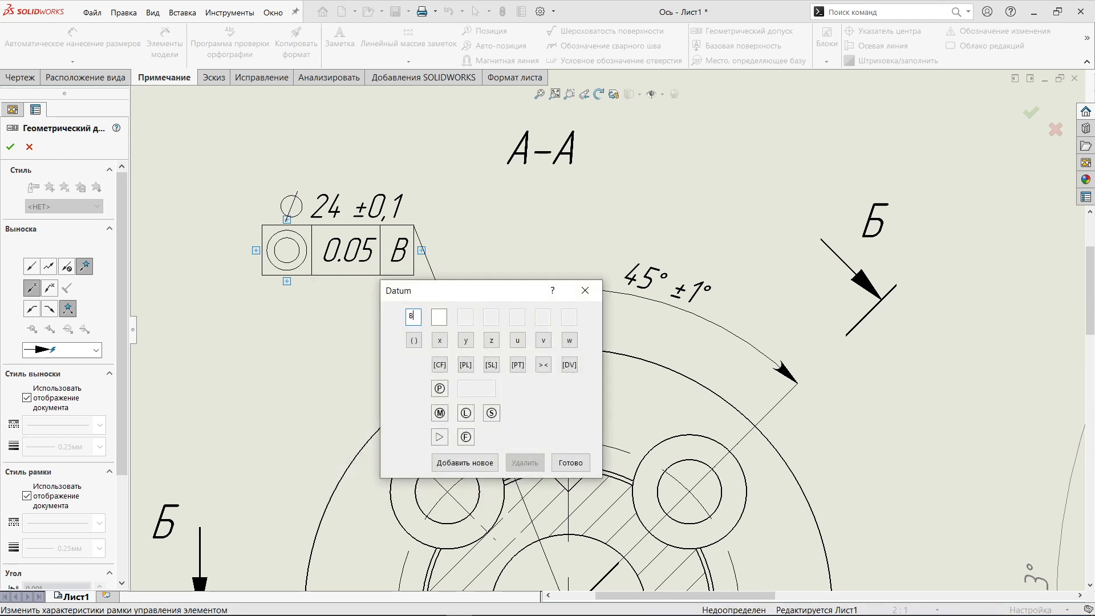
click(566, 461)
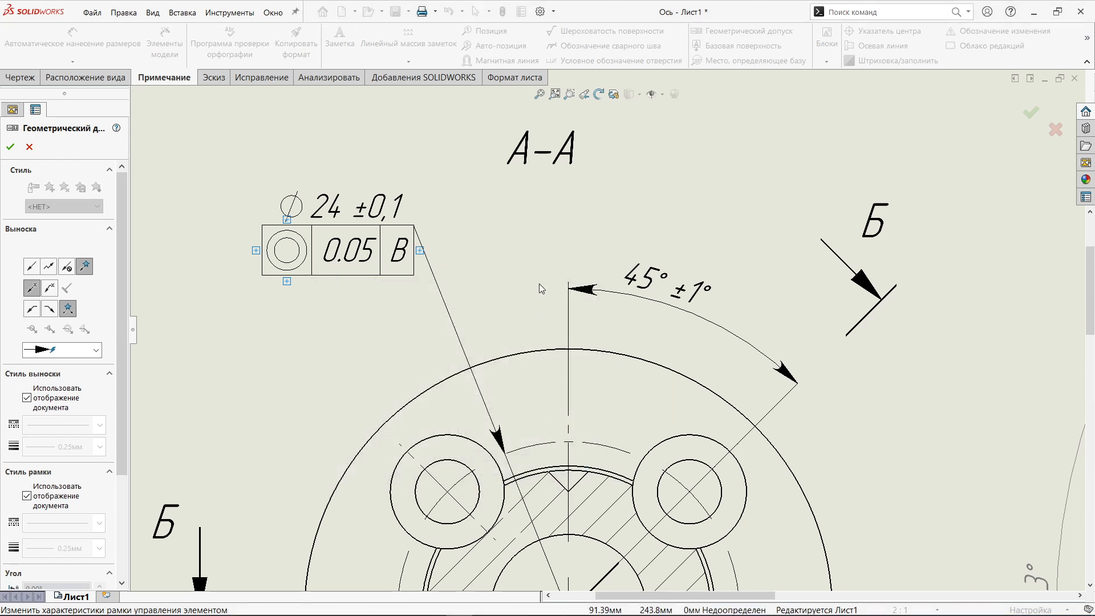
click(1026, 117)
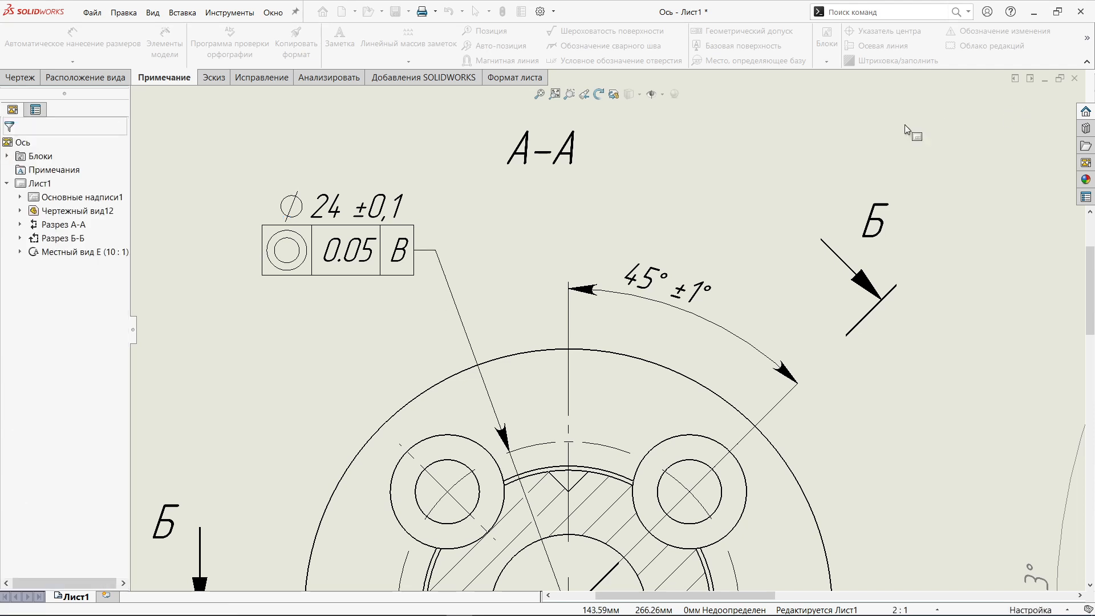
Add a circular runout tolerance of 0.1 relative to datum B to the Ø37 dimension on the main section view
click(555, 95)
click(569, 94)
drag(493, 121, 703, 403)
click(717, 38)
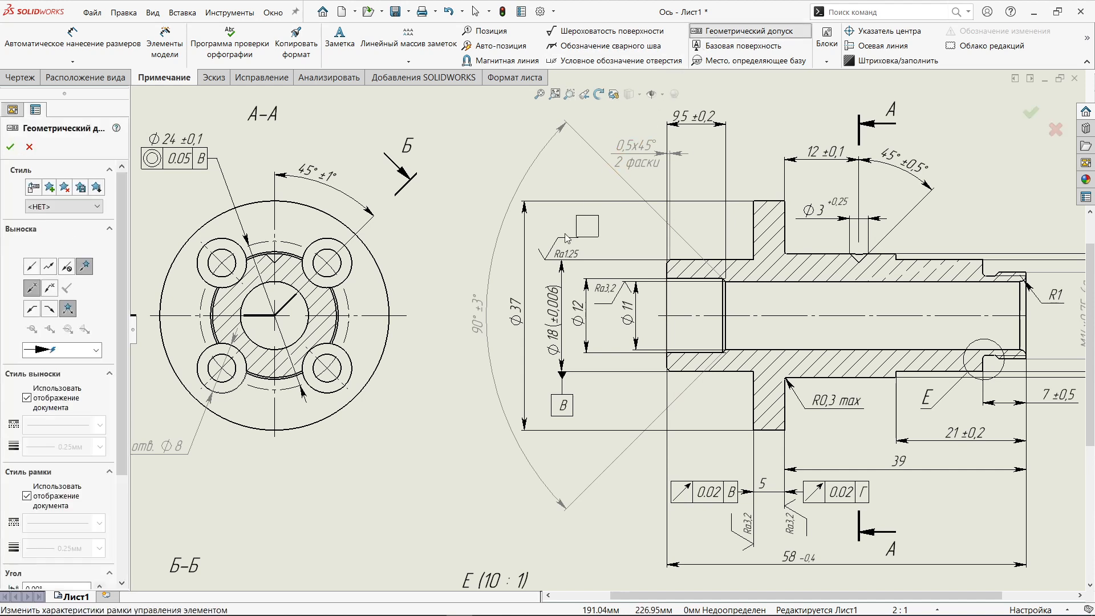
click(527, 343)
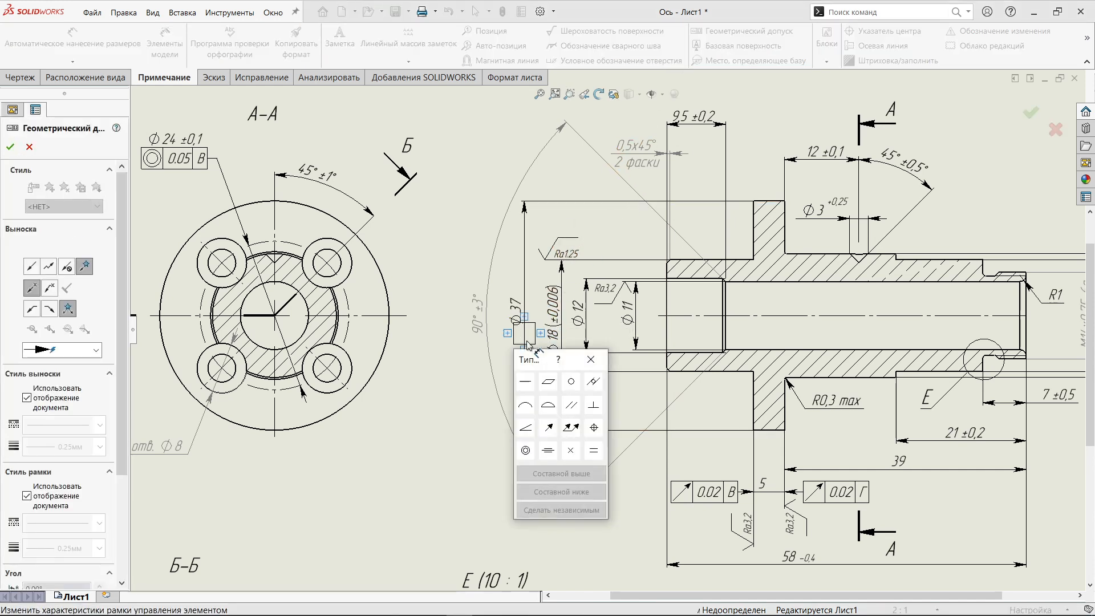
click(547, 427)
text(0.0)
click(713, 548)
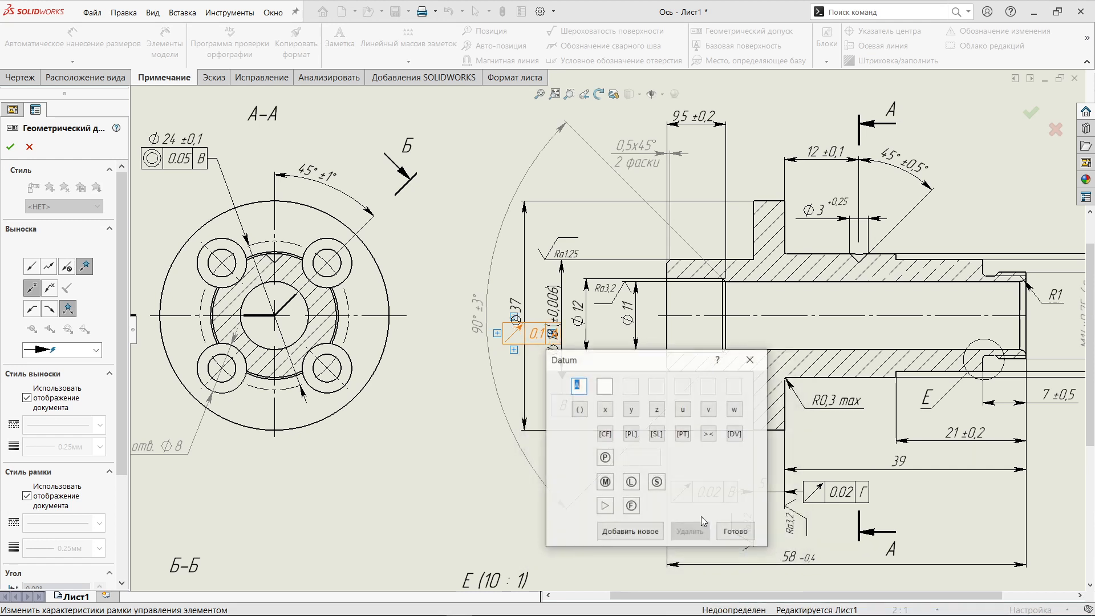
click(736, 530)
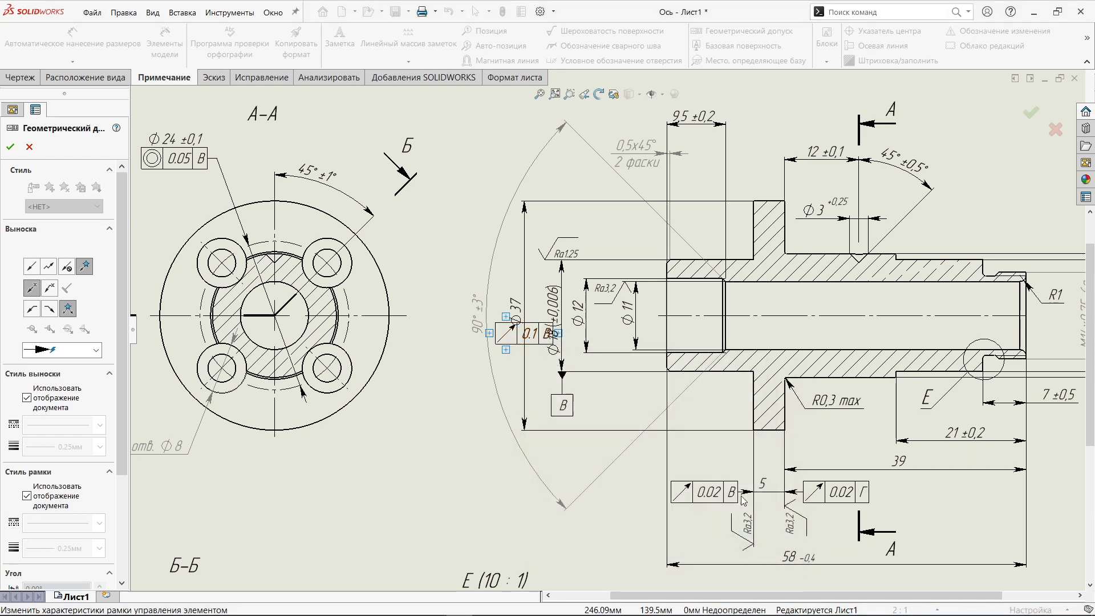
key(Escape)
Move the 0.1 runout frame above the Ø37 dimension and rotate it to 90°
drag(526, 338, 574, 125)
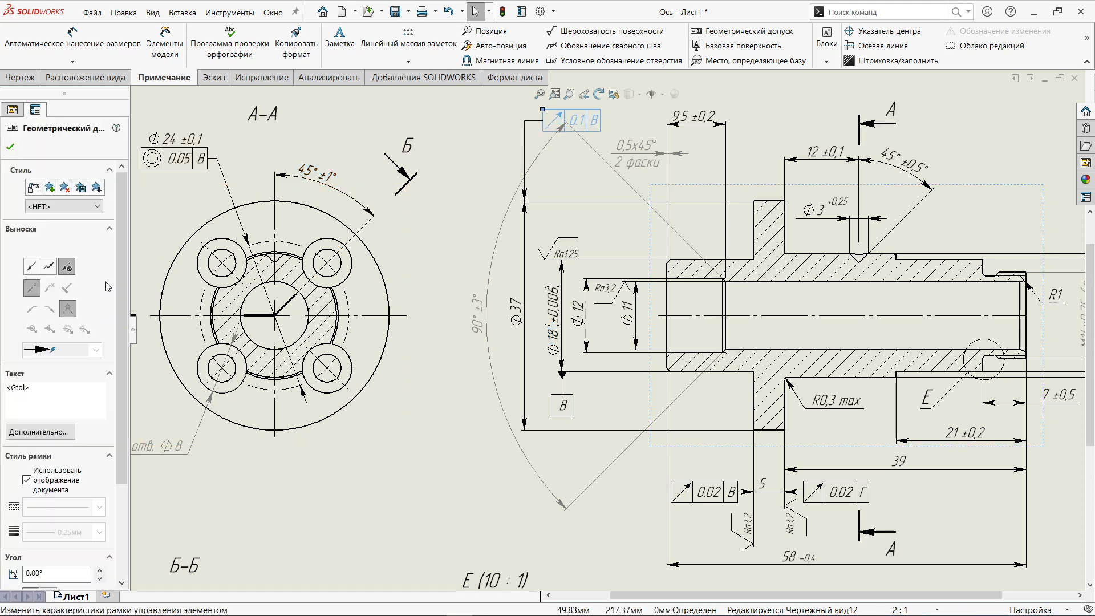
scroll(111, 374, down, 3)
click(49, 478)
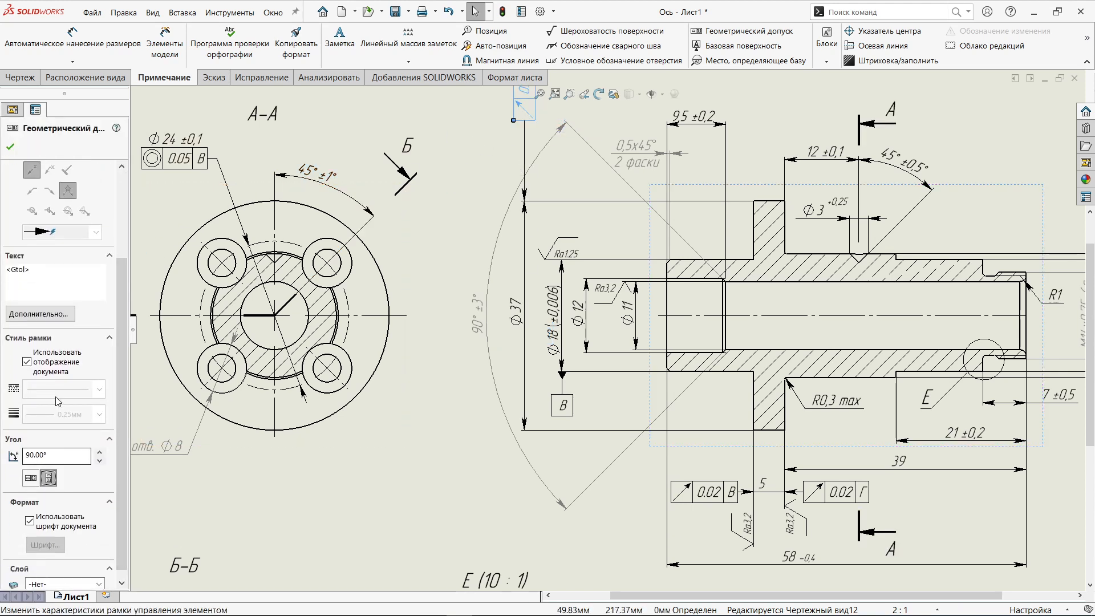
click(10, 147)
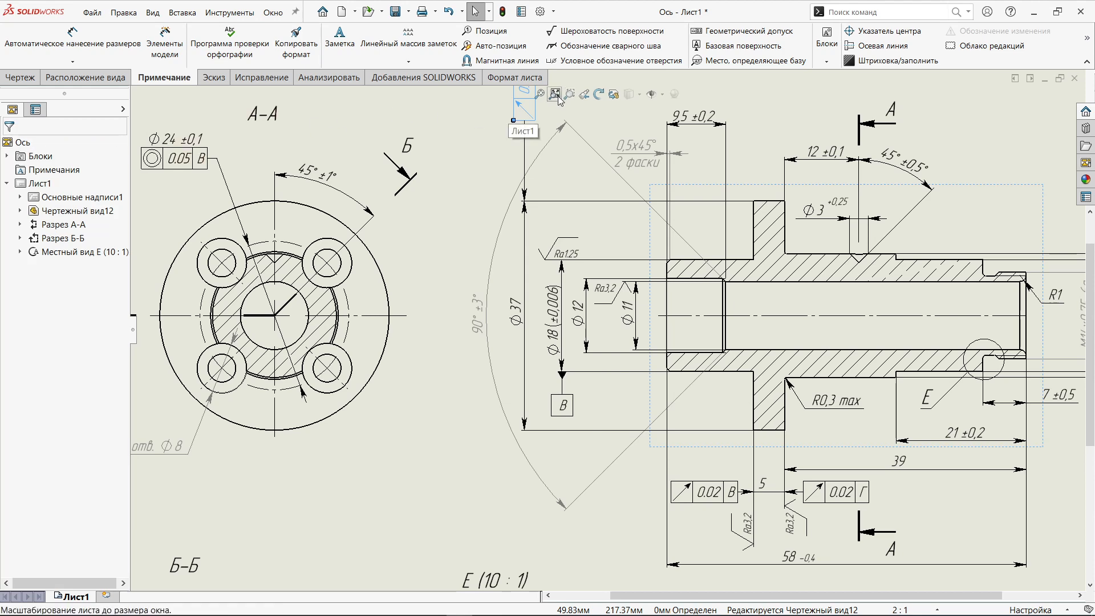
key(f)
click(597, 115)
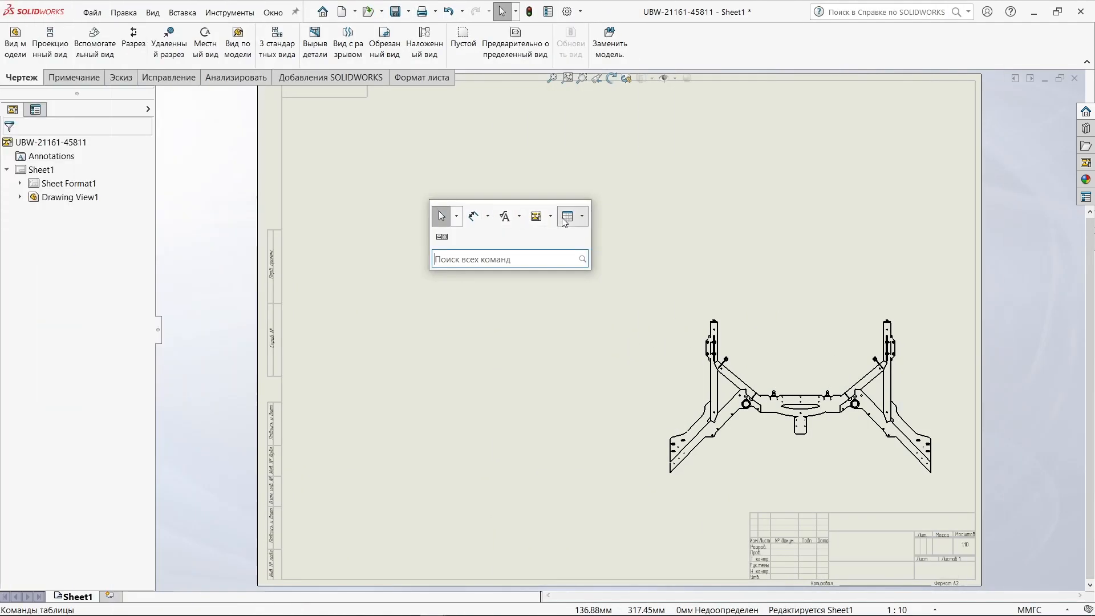
Insert a bill of materials for the frame assembly's drawing view and place it at the upper-left corner of the sheet border
click(570, 216)
click(591, 261)
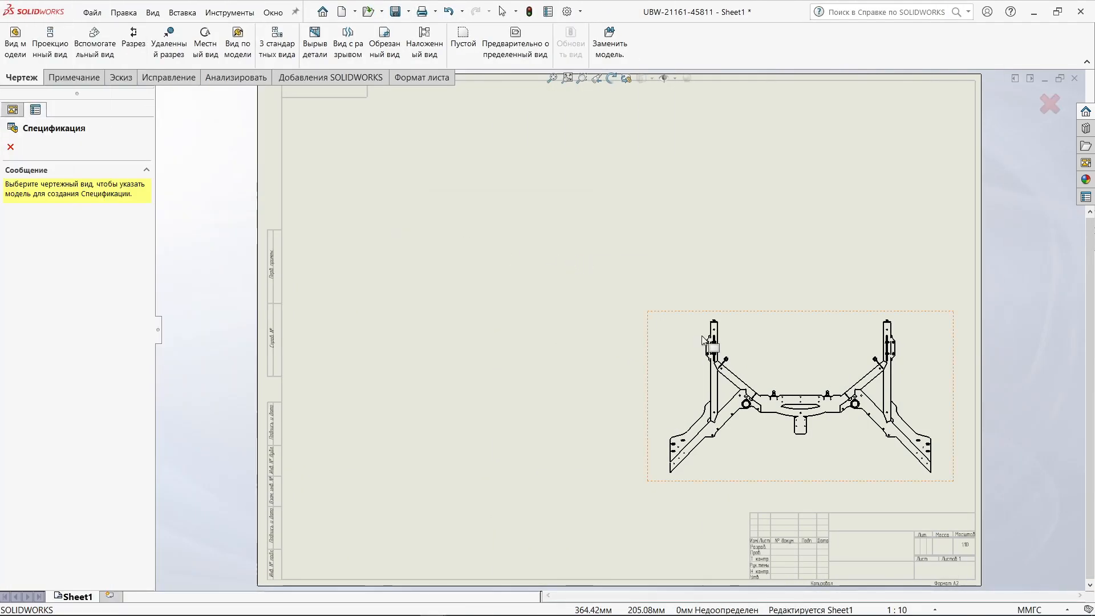
click(680, 332)
click(11, 147)
click(292, 93)
Enable the detailed cut list option for the bill of materials table
click(580, 86)
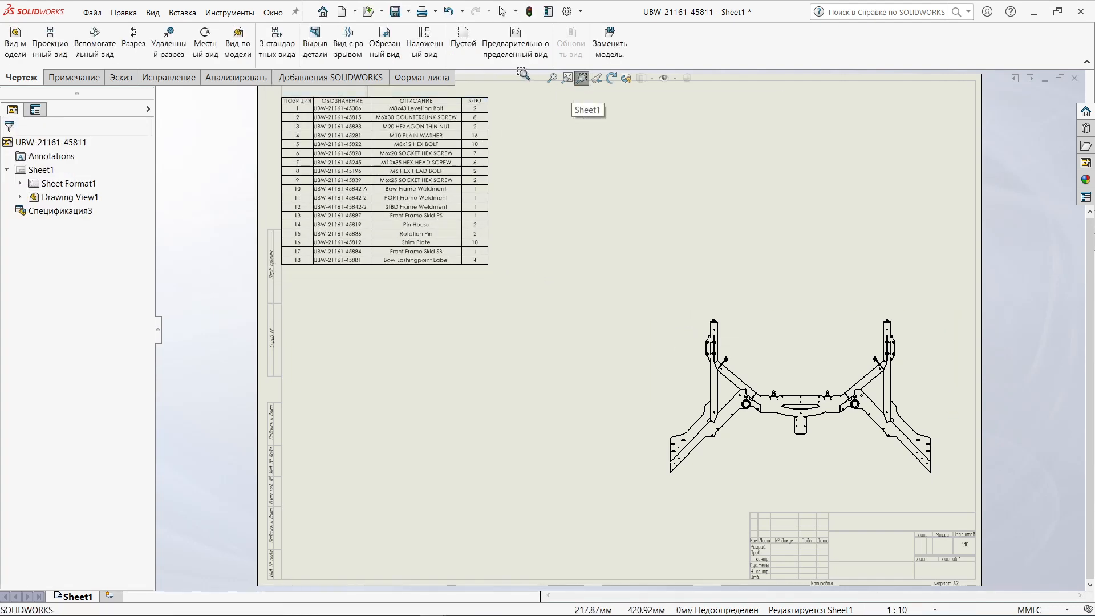
drag(522, 74, 242, 436)
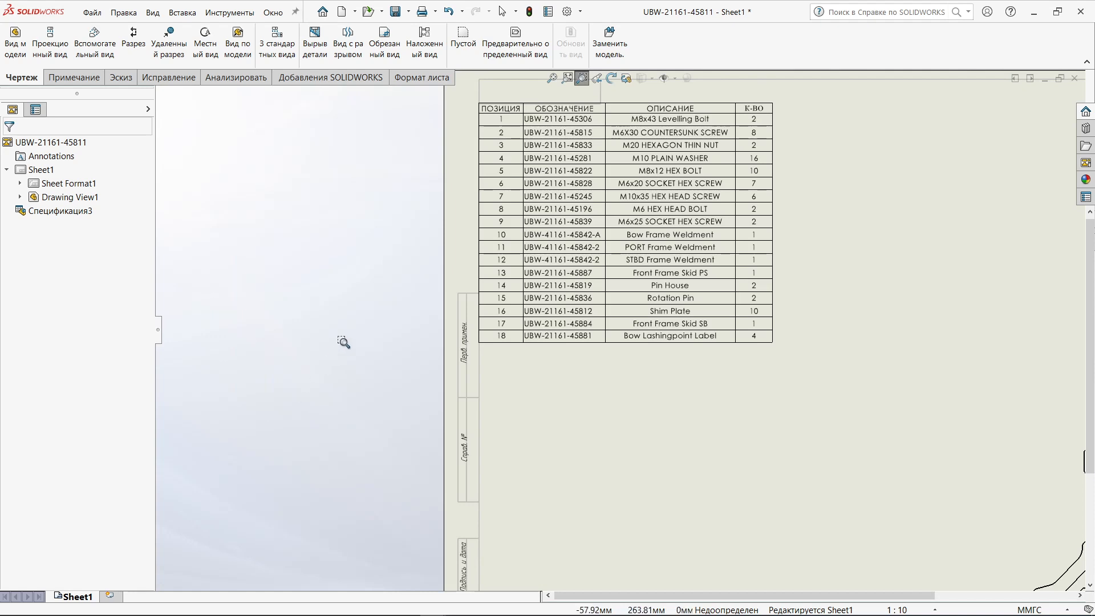
key(Escape)
click(473, 97)
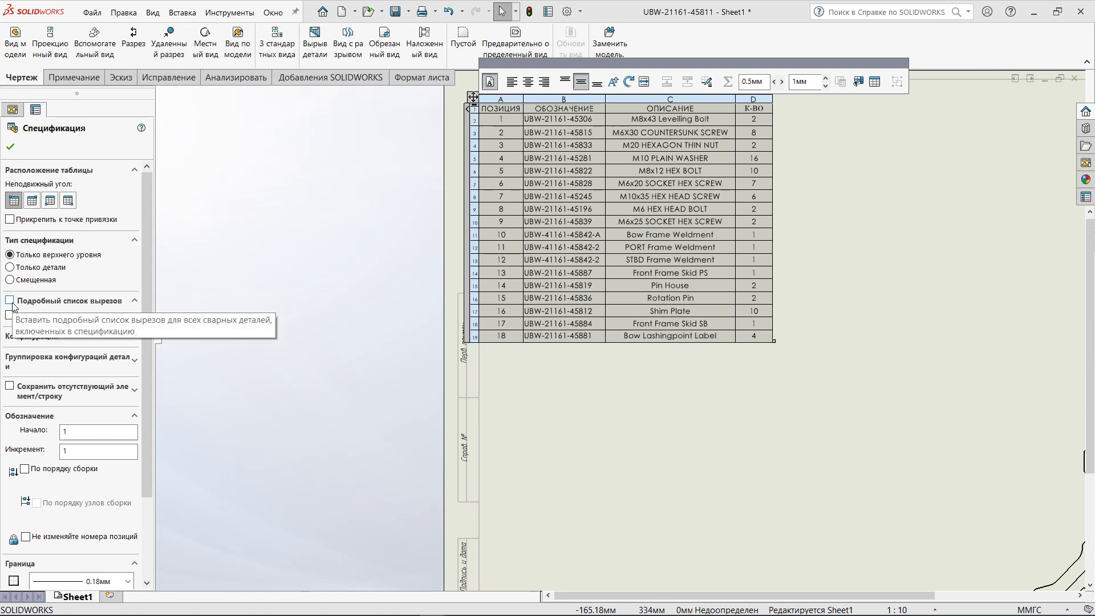
click(11, 301)
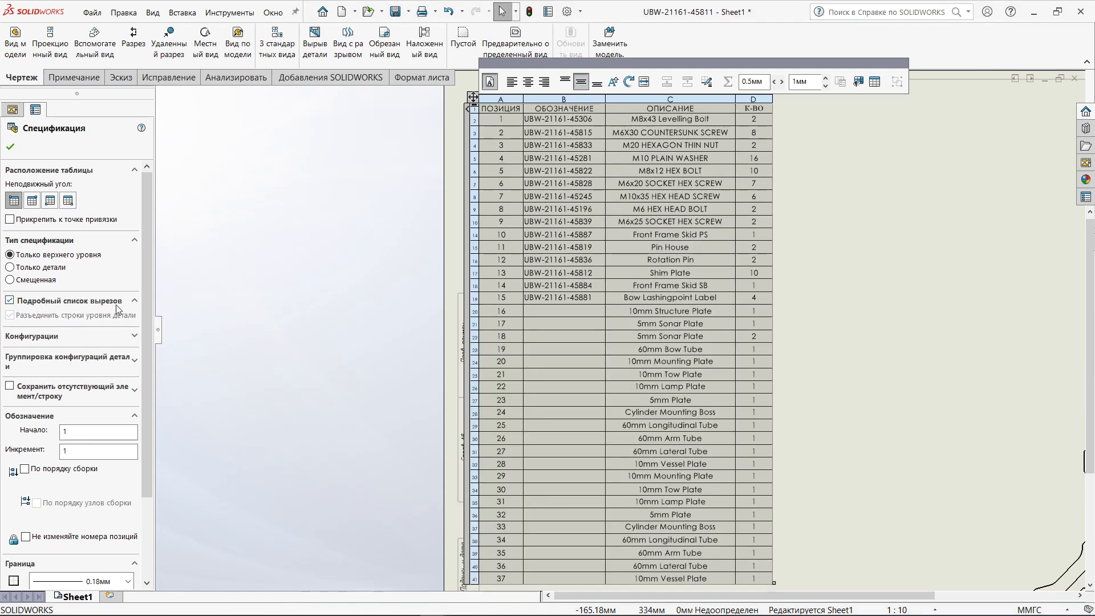
click(11, 149)
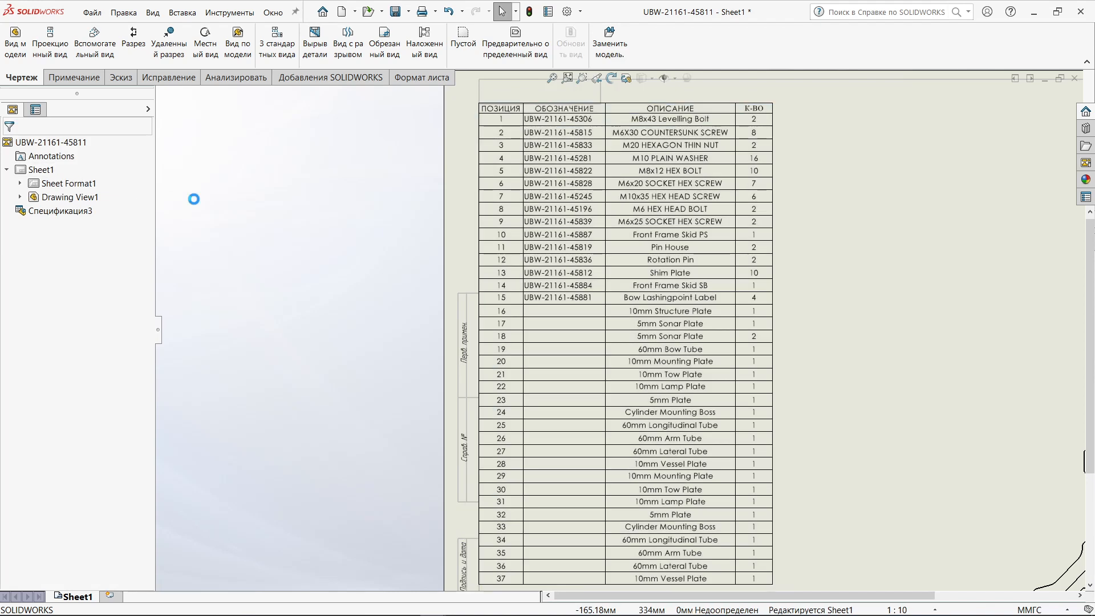
click(552, 78)
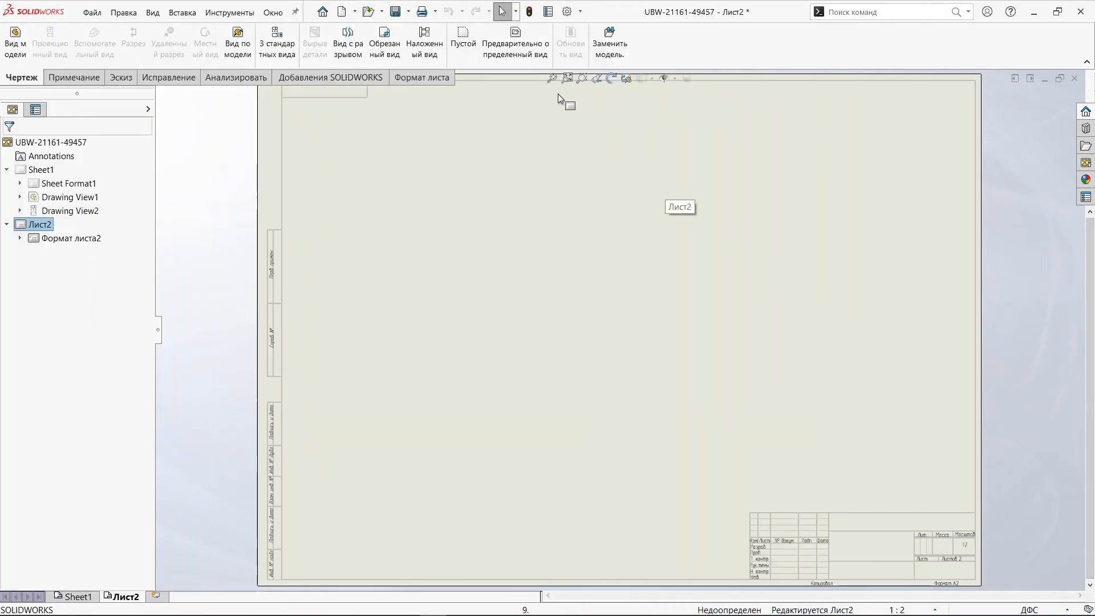
Place a predefined view in the middle of Лист2 and set its orientation to the flat pattern (Развертка)
click(520, 55)
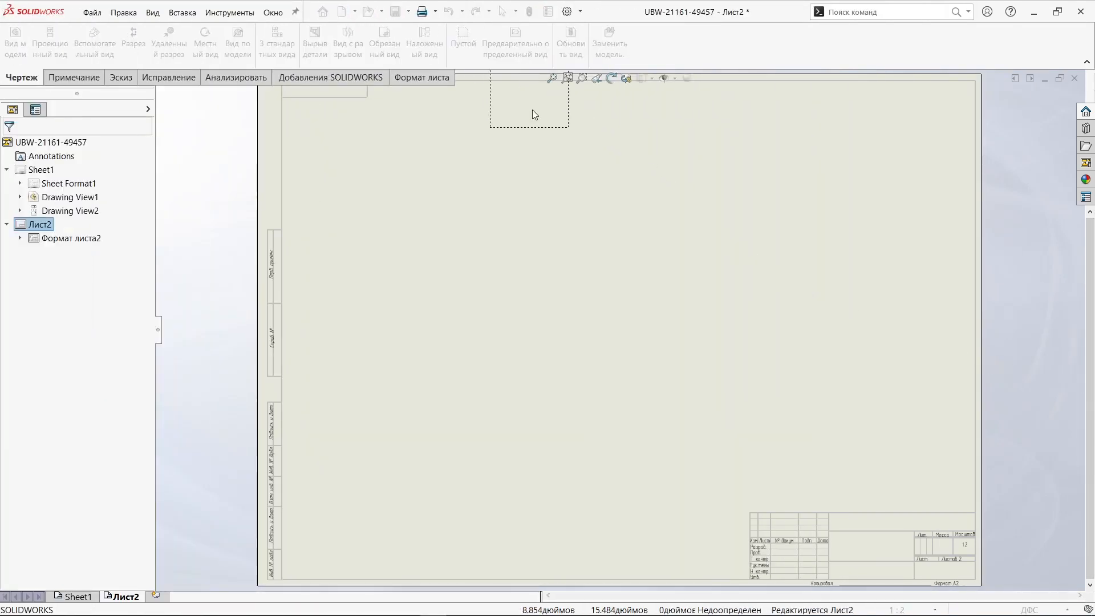
click(614, 304)
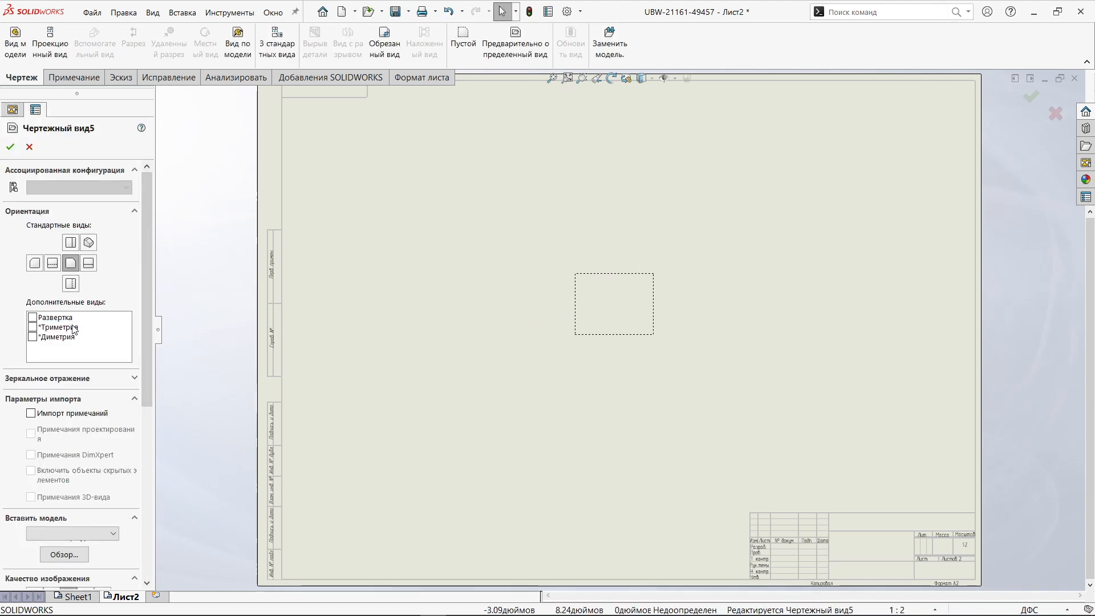
click(33, 319)
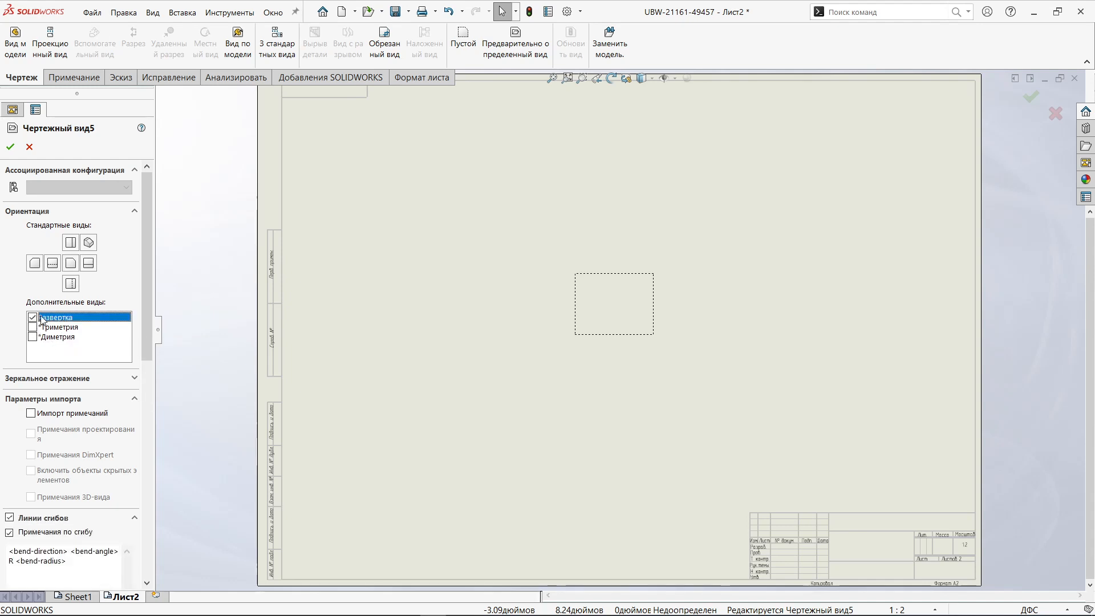
drag(146, 303, 144, 438)
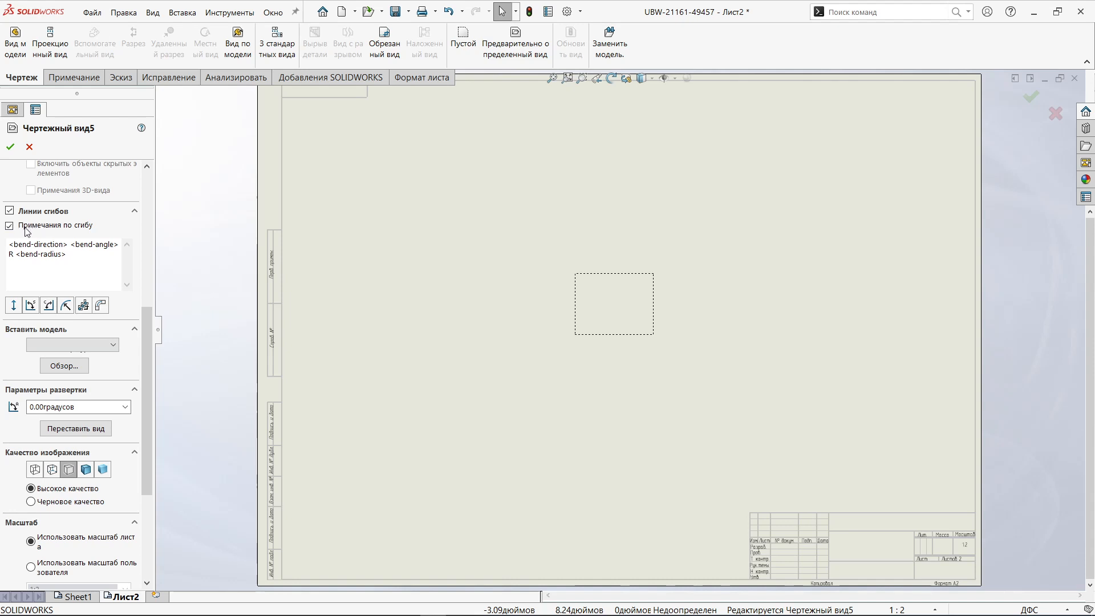
click(77, 345)
click(71, 356)
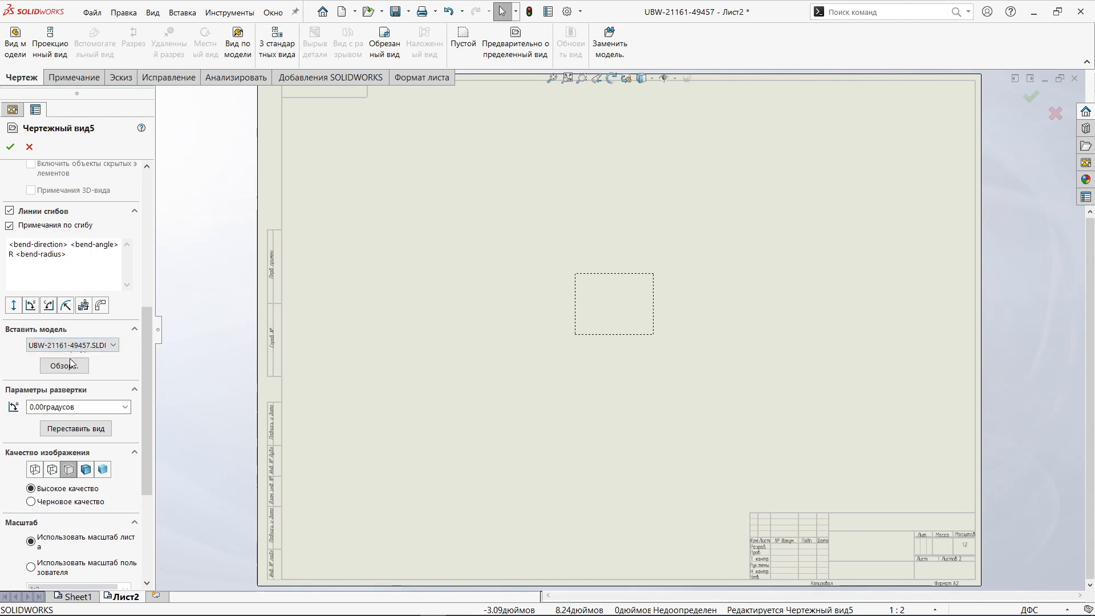
click(84, 464)
scroll(85, 464, down, 4)
click(95, 448)
click(126, 473)
click(104, 486)
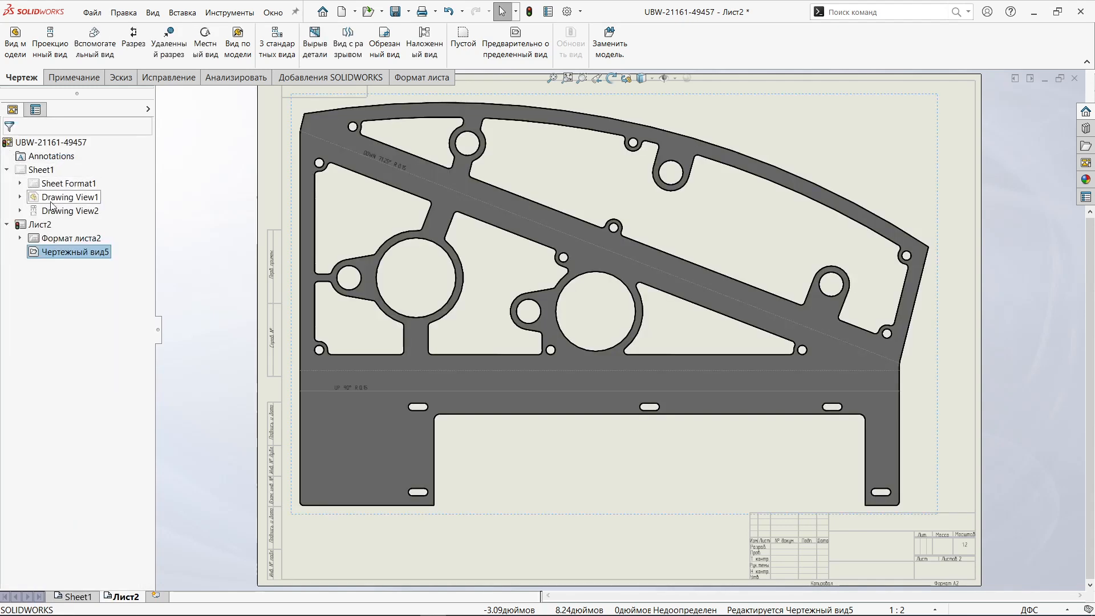
Switch to Sheet1 and toggle the display of the flat pattern's bend lines off and on again
click(94, 596)
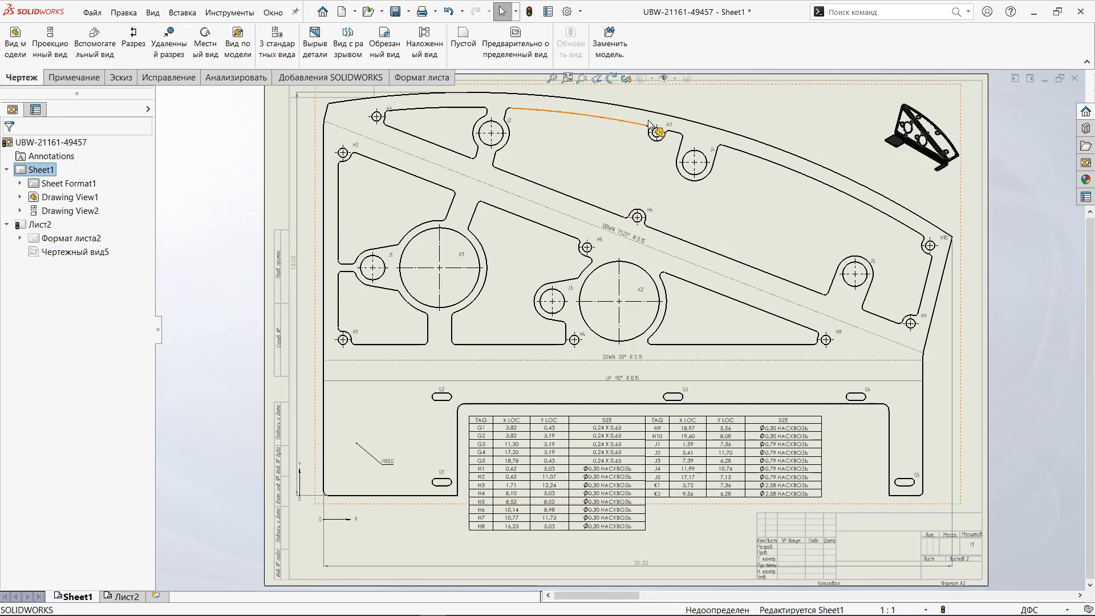
click(675, 79)
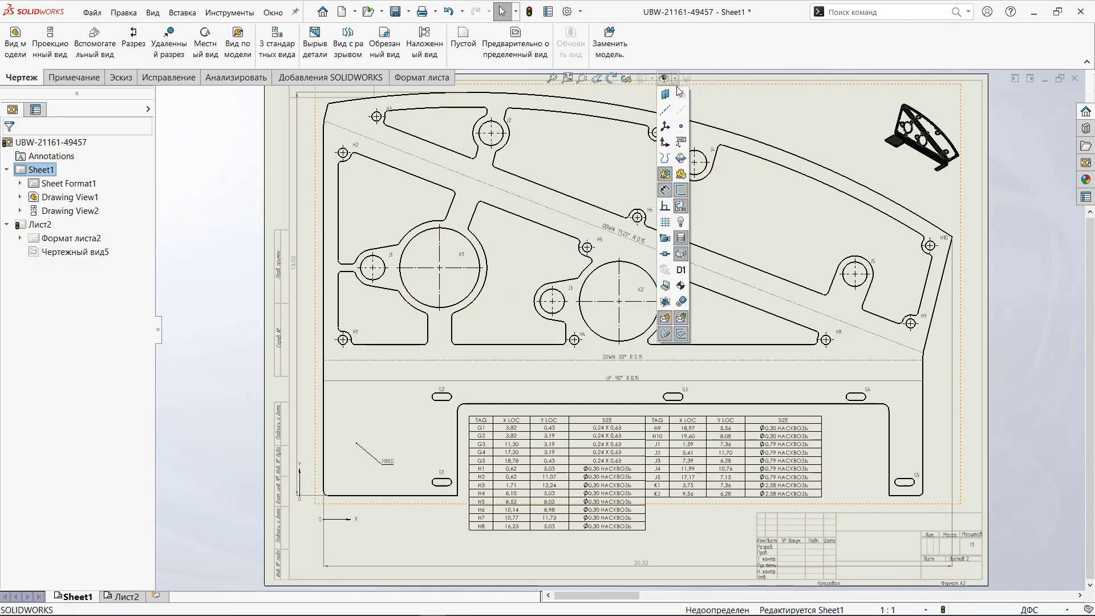
click(681, 335)
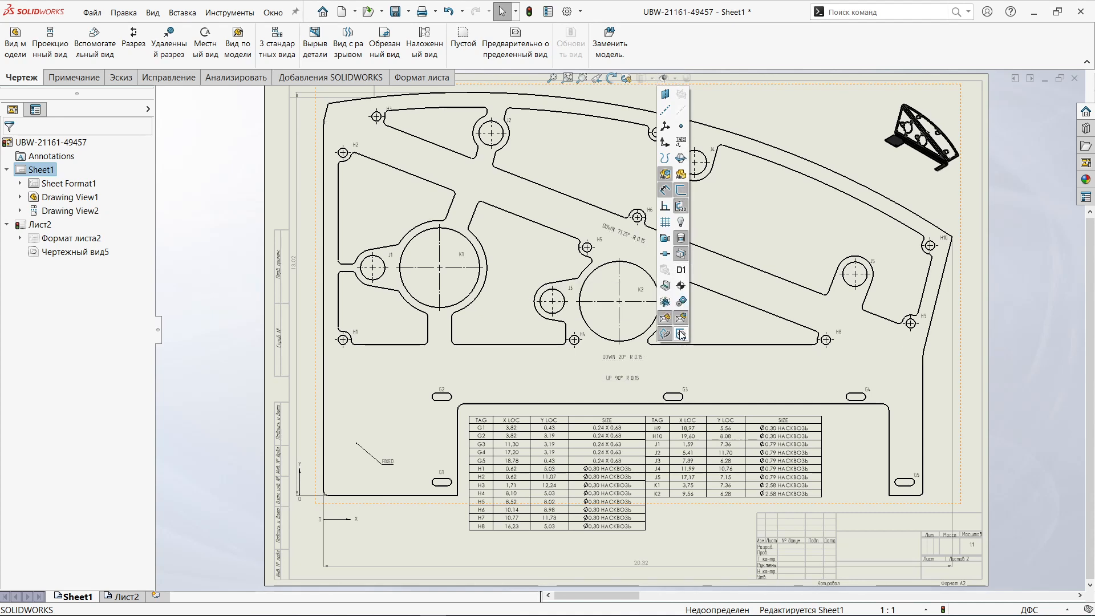
click(682, 335)
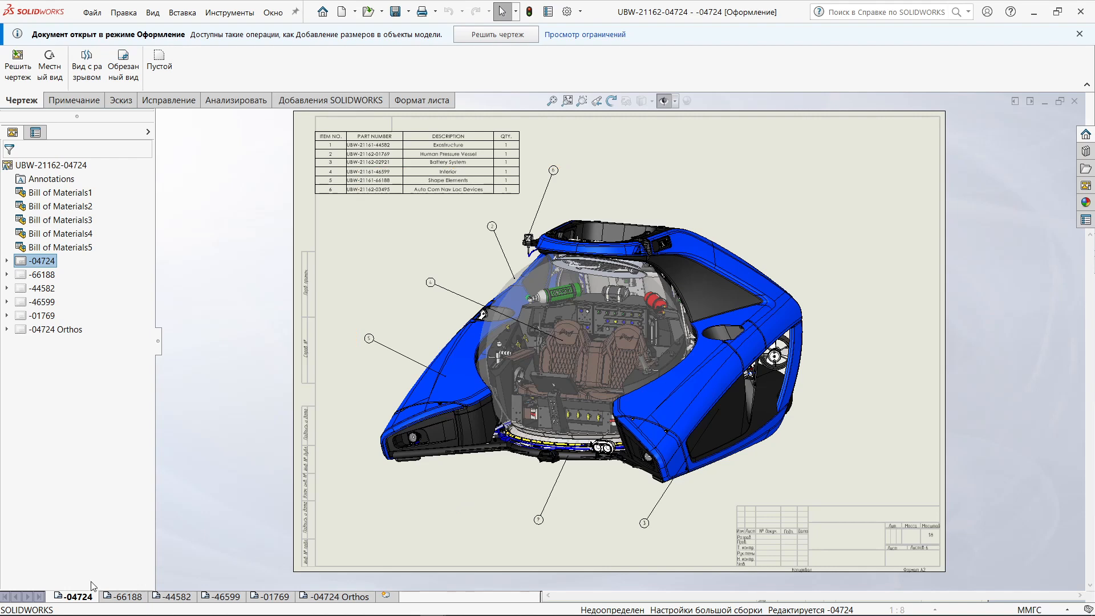
click(122, 597)
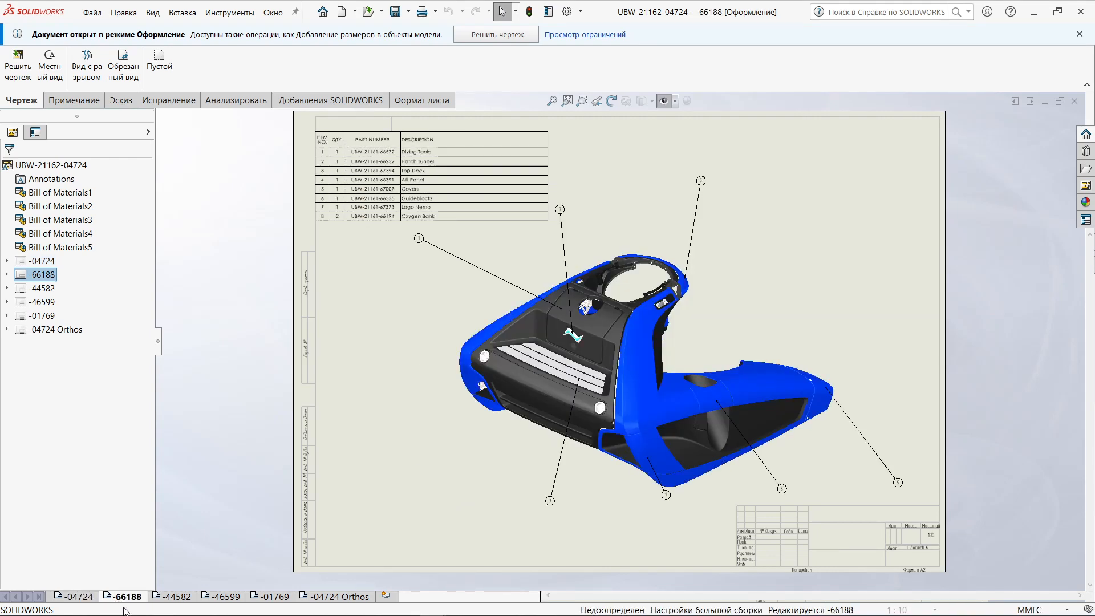
click(173, 599)
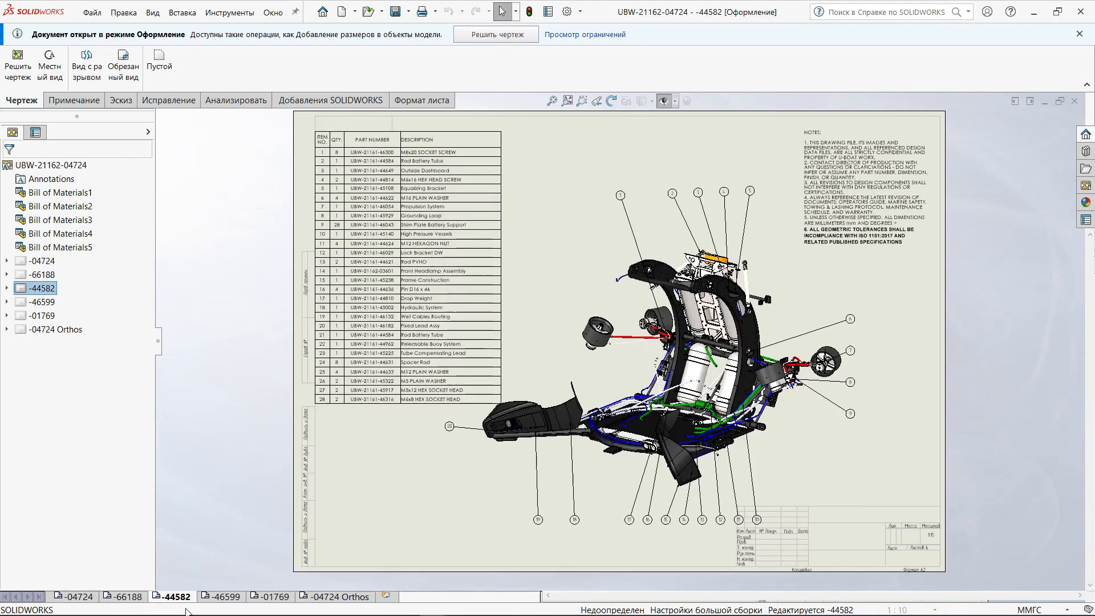
click(223, 599)
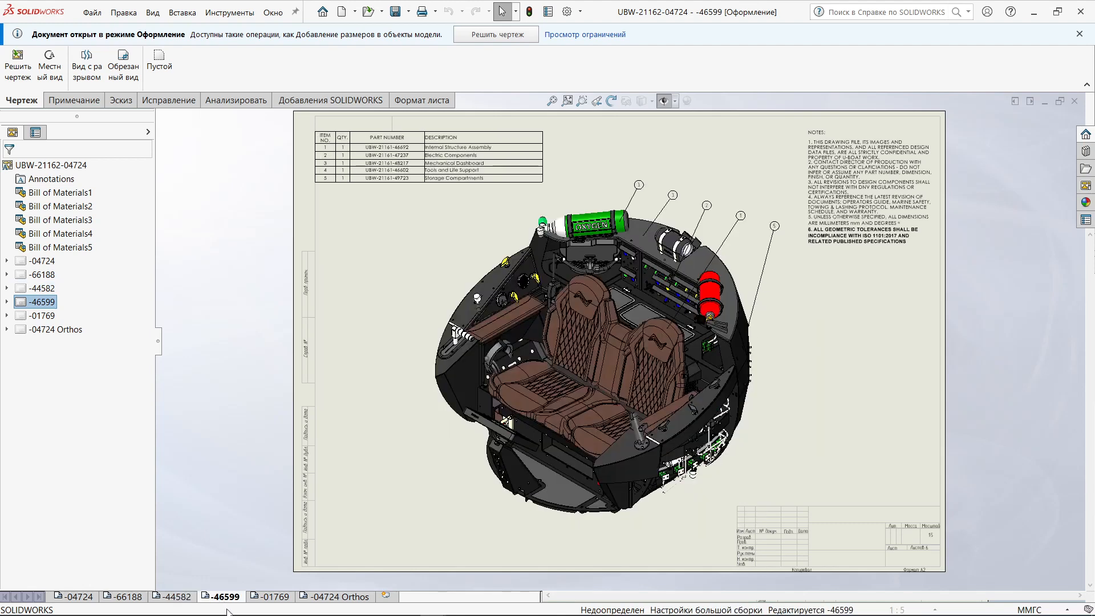
click(269, 597)
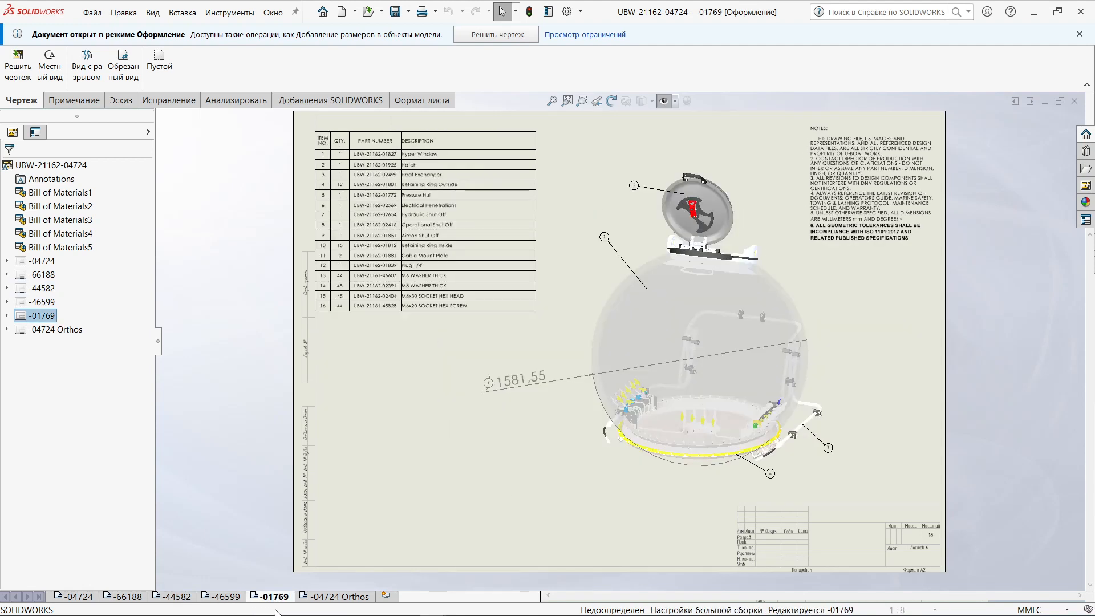
click(316, 600)
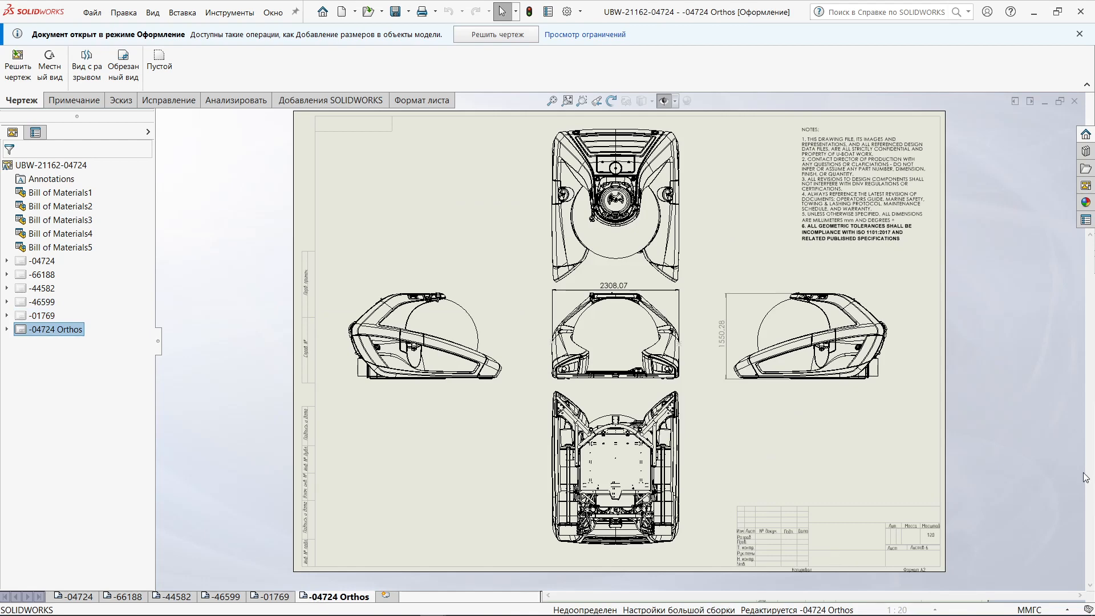